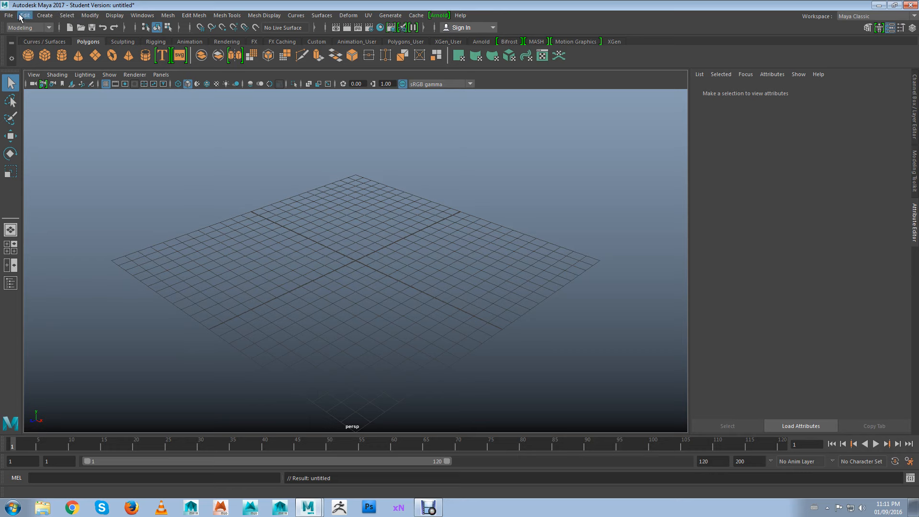
- Examine the commands available in the Modeling menu set, from file and editing commands through mesh, curve and generate tools to Arnold
click(9, 15)
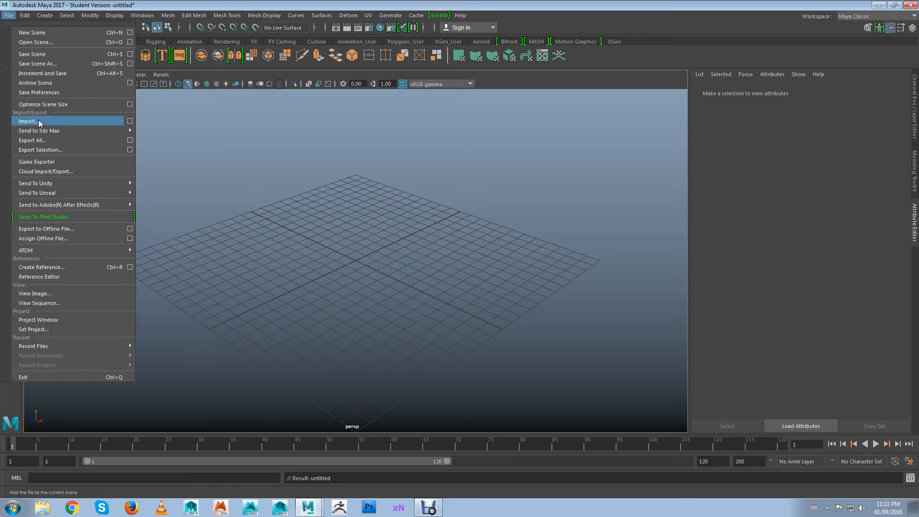
mouse_move(28, 15)
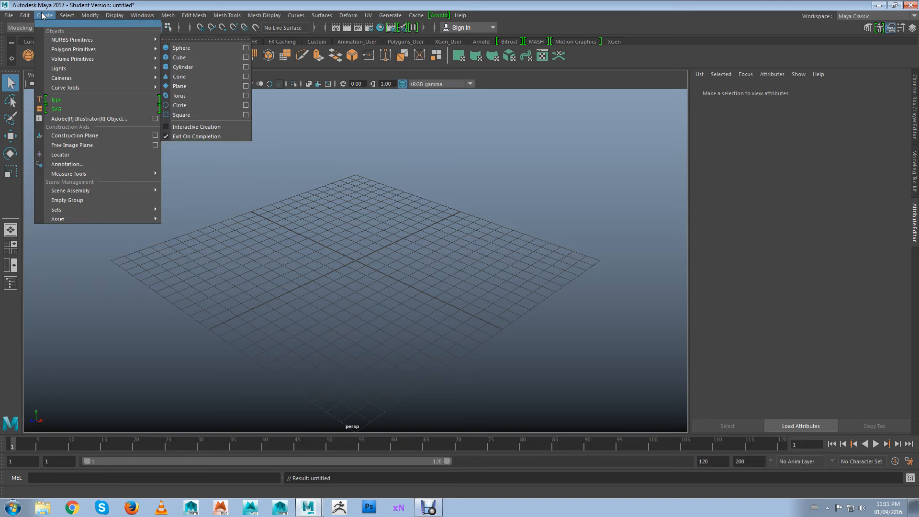
mouse_move(71, 16)
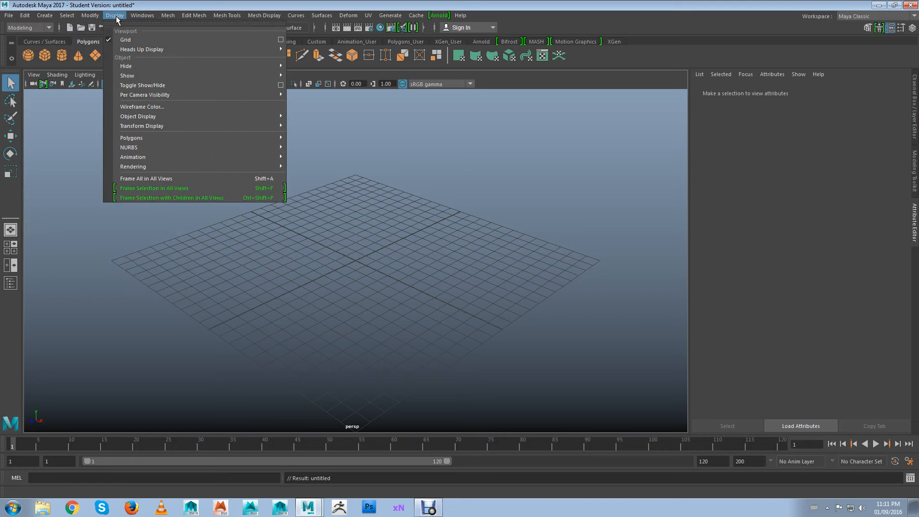
mouse_move(161, 18)
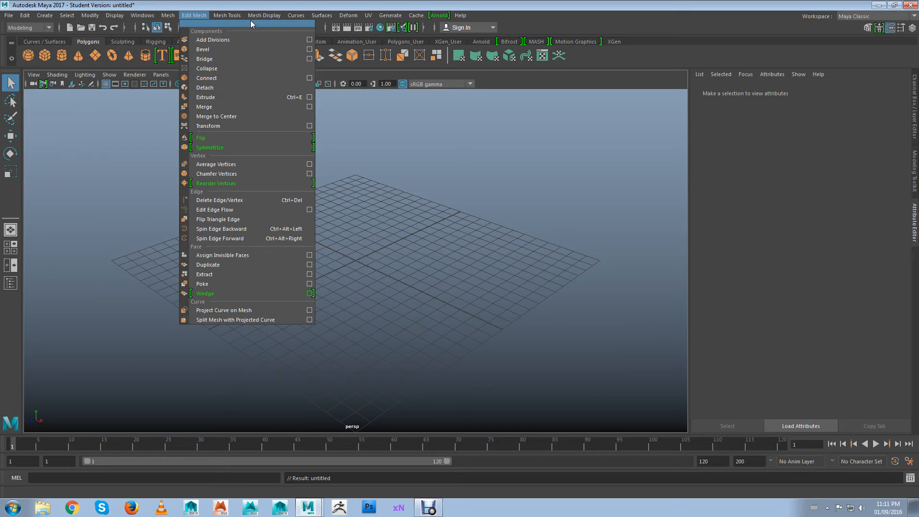
mouse_move(235, 21)
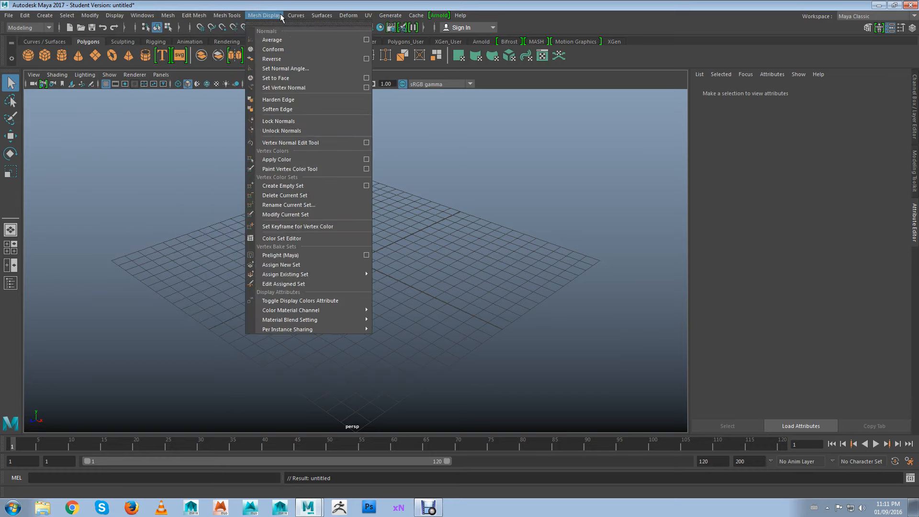
mouse_move(432, 17)
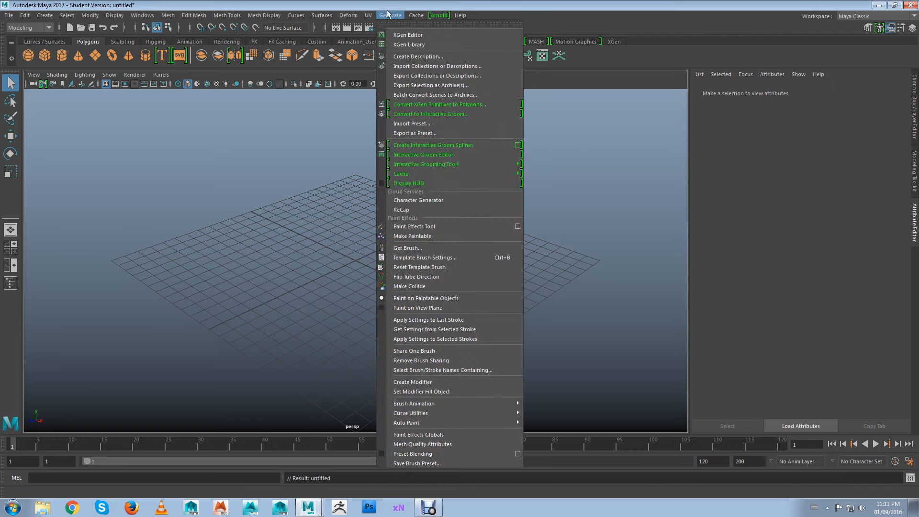
mouse_move(272, 22)
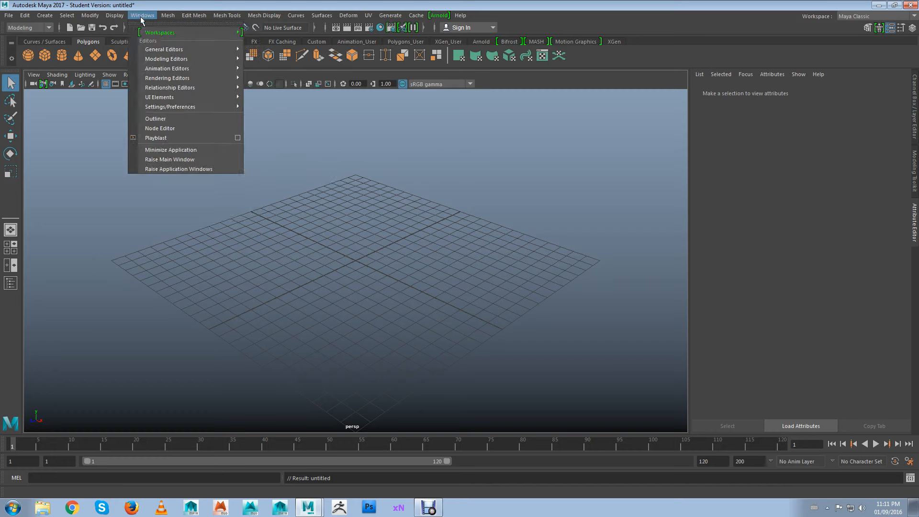
mouse_move(110, 18)
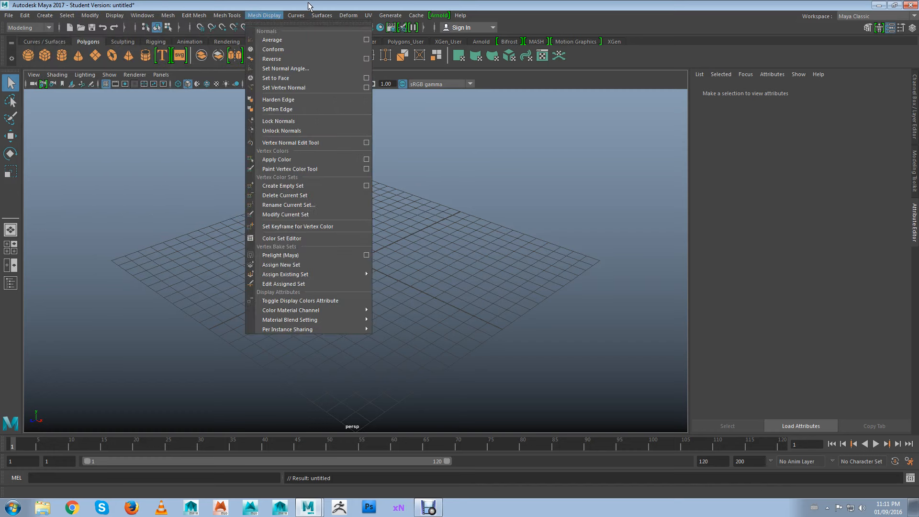
mouse_move(347, 15)
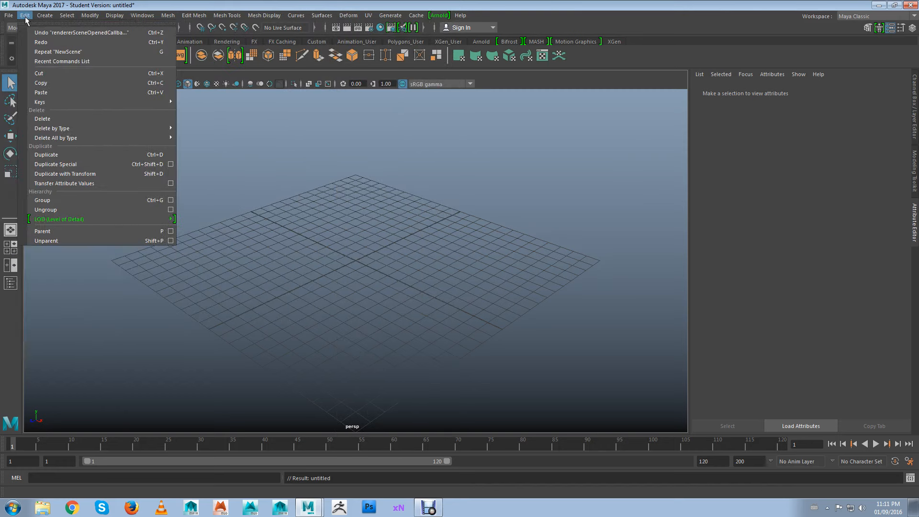
mouse_move(46, 19)
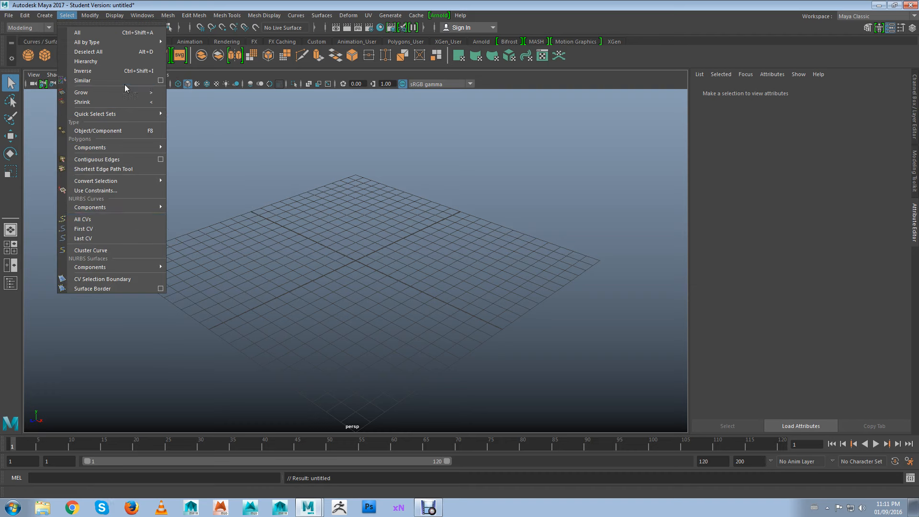
mouse_move(96, 18)
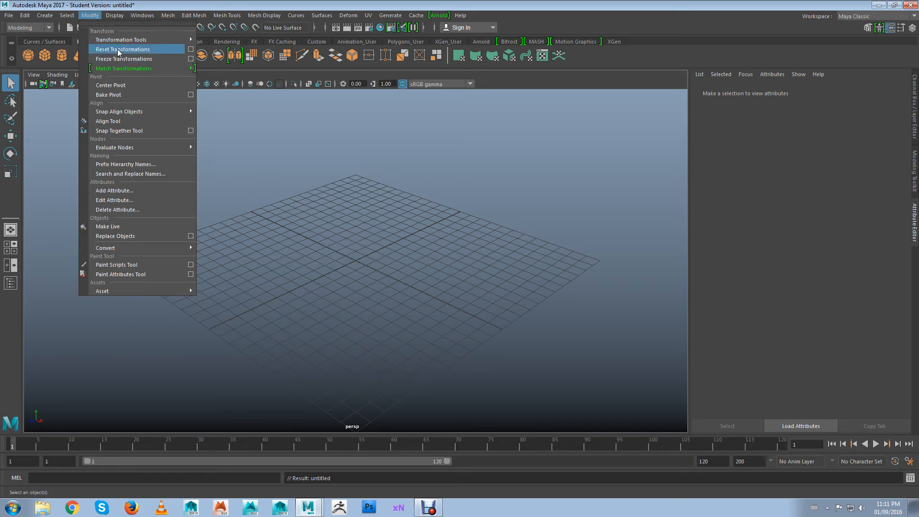
mouse_move(130, 38)
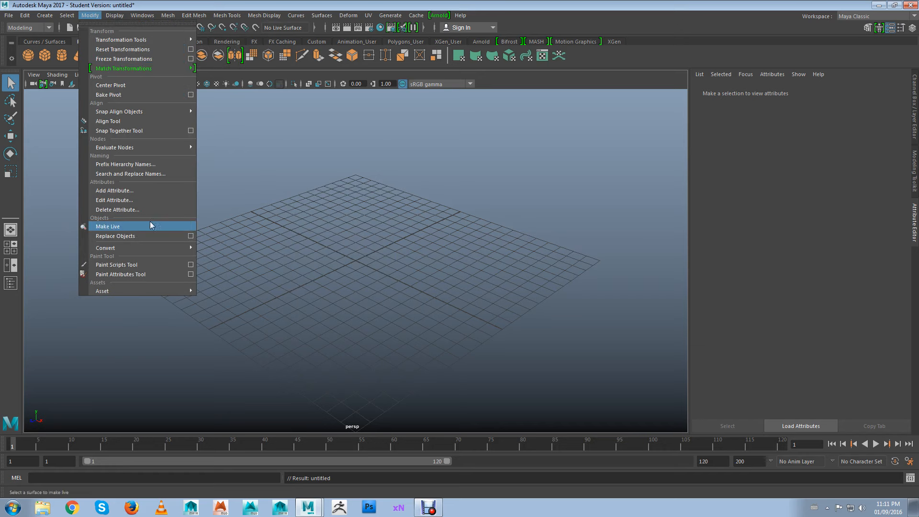
mouse_move(146, 16)
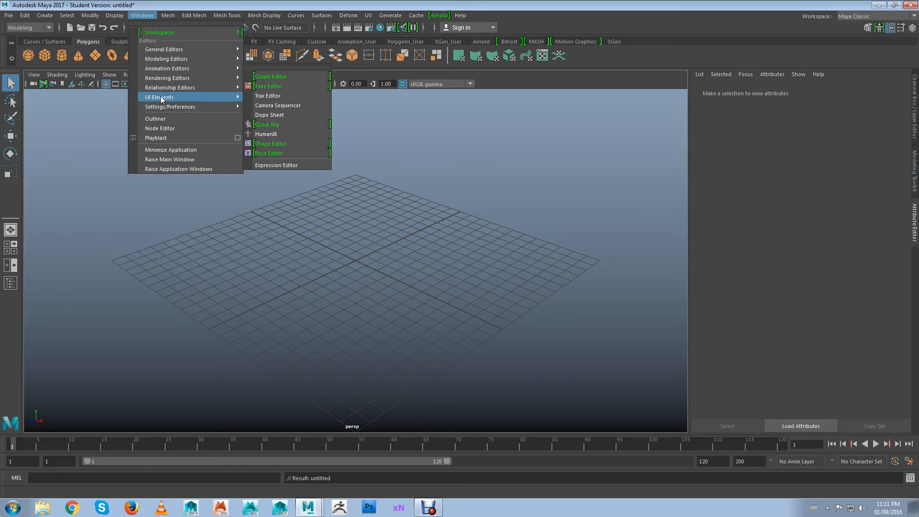
mouse_move(166, 49)
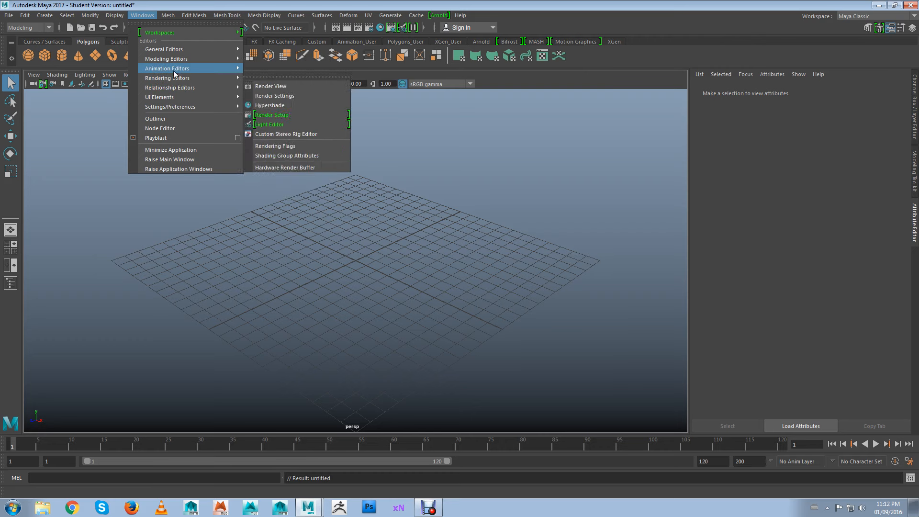
mouse_move(176, 69)
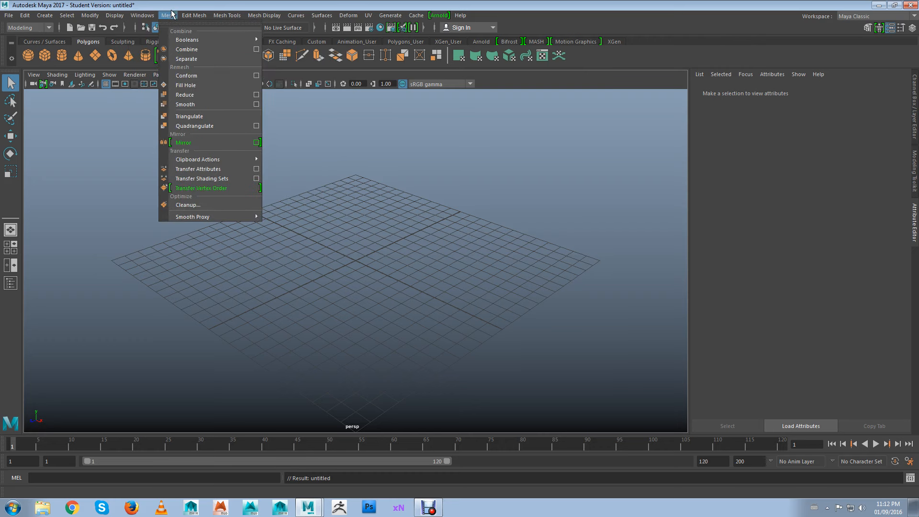
mouse_move(219, 13)
mouse_move(279, 18)
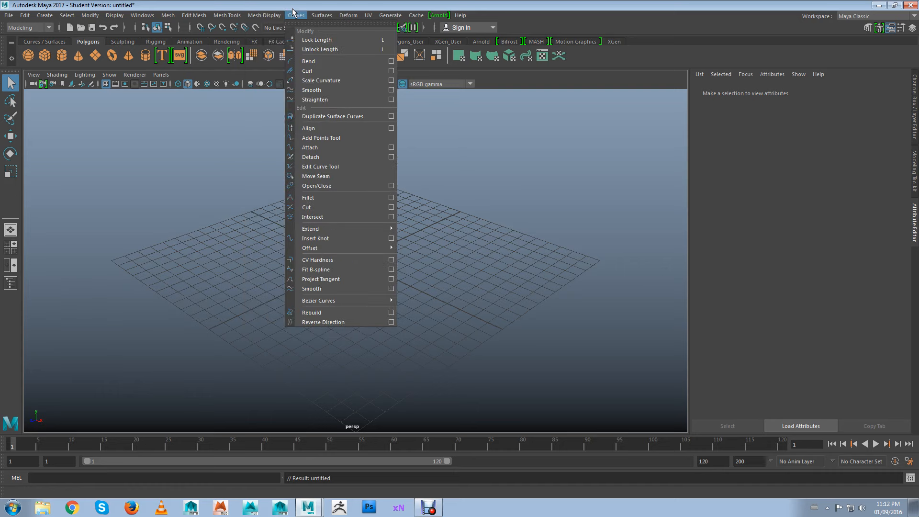
mouse_move(445, 19)
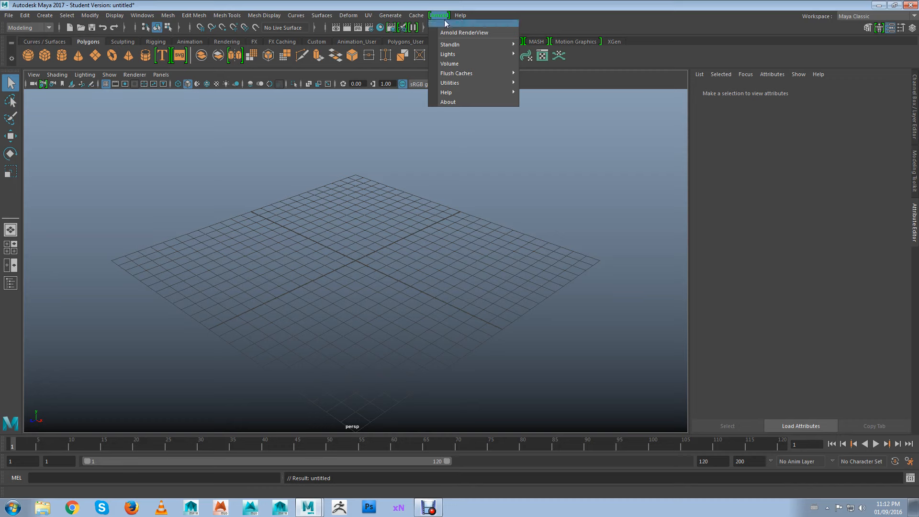
mouse_move(330, 19)
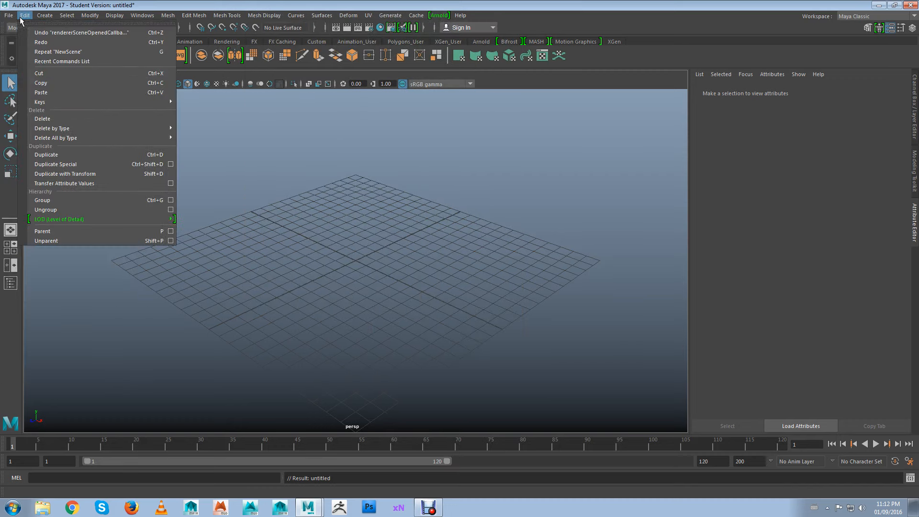
click(406, 189)
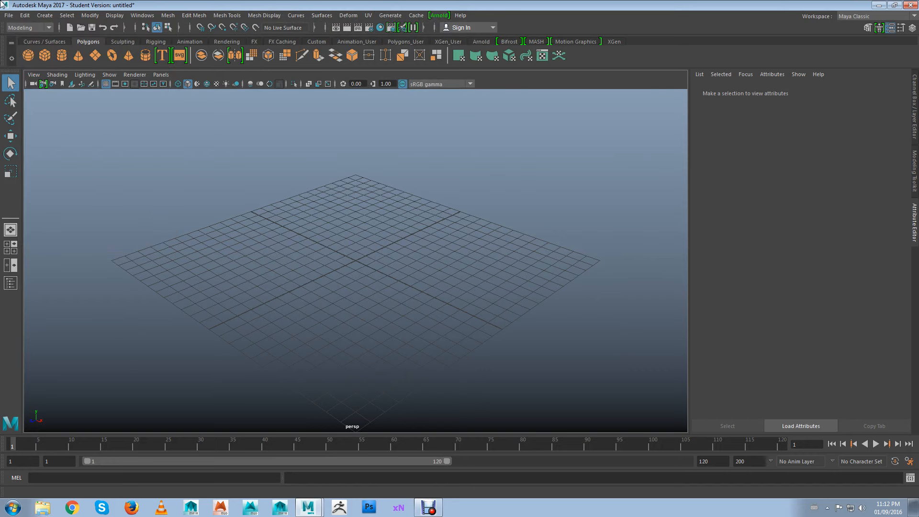
- Try the Rigging and Animation menu sets, and leave the menu set on Rendering
click(48, 28)
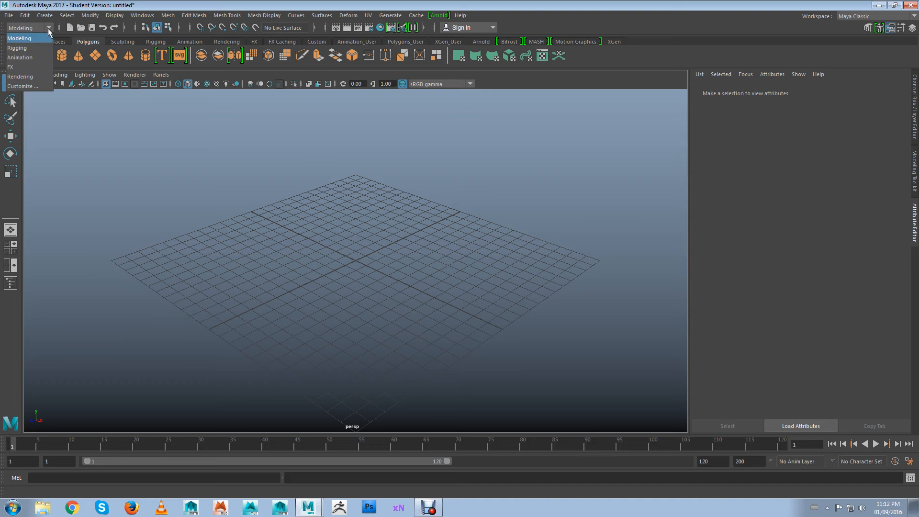
click(35, 48)
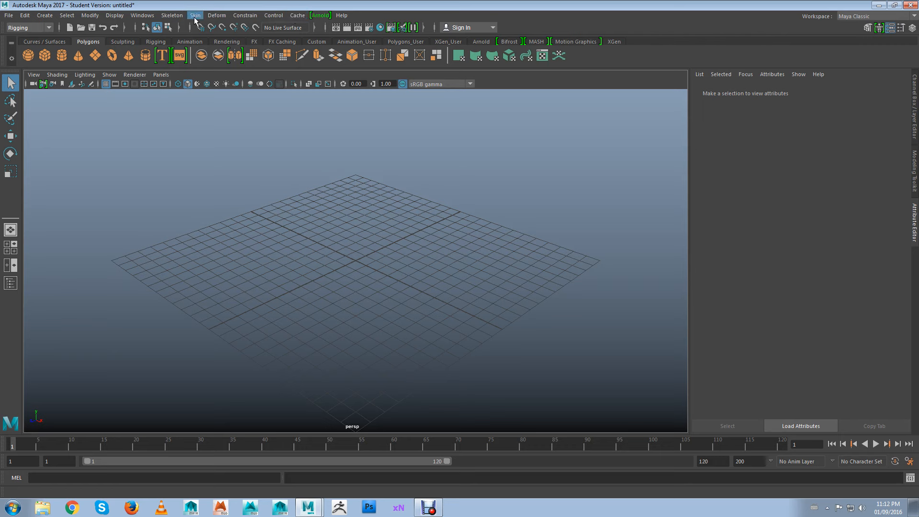
click(47, 28)
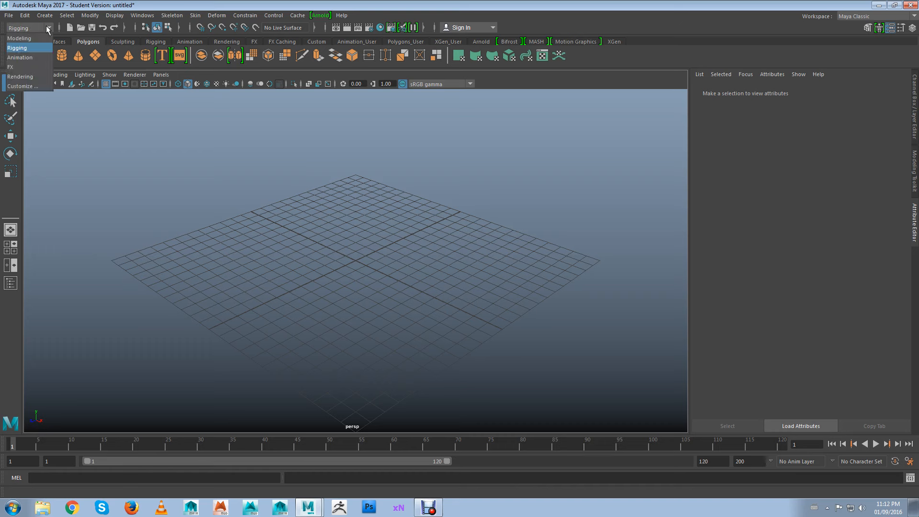
click(32, 56)
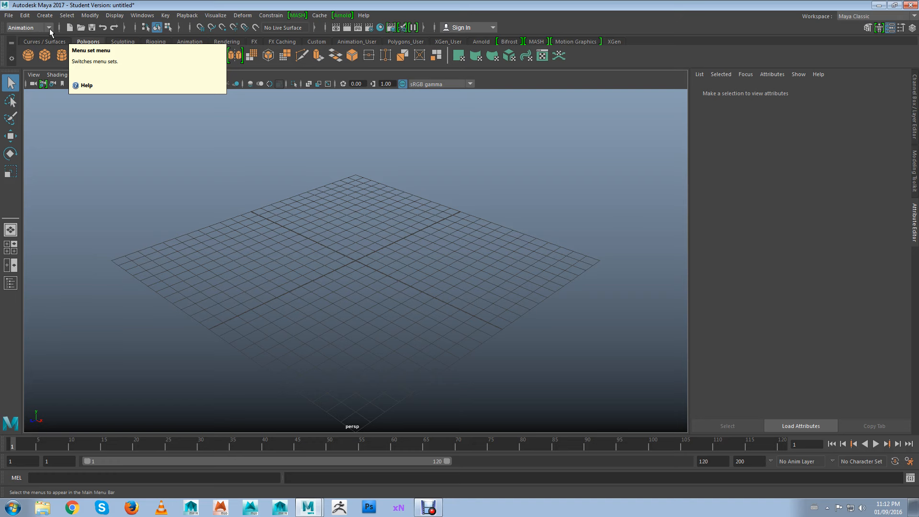
click(49, 28)
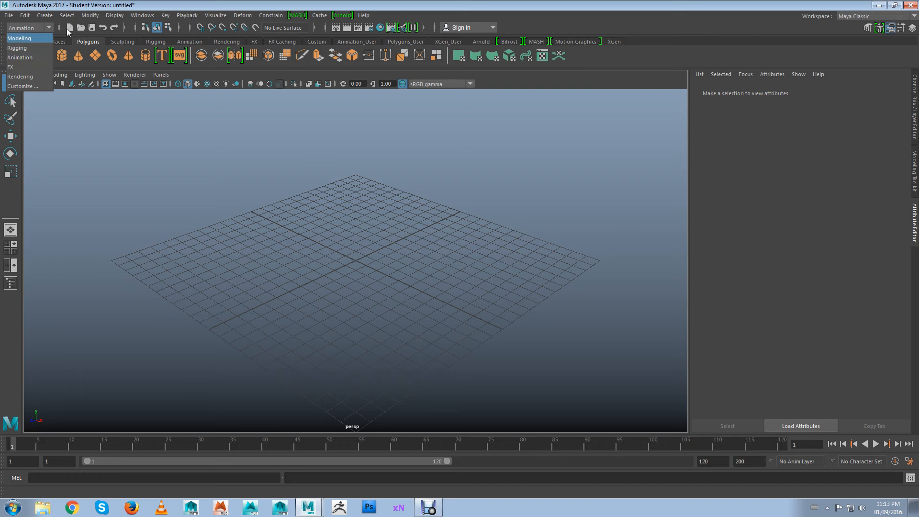
click(38, 78)
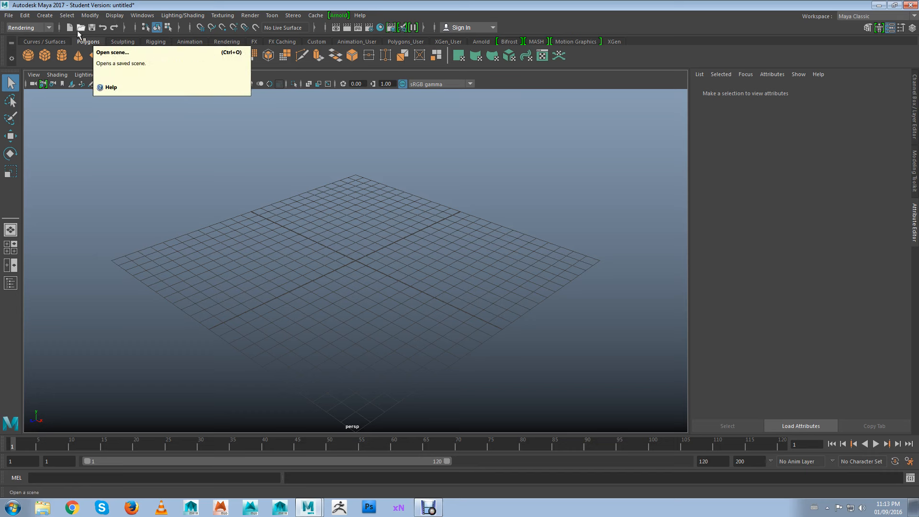
- Expand and collapse the status line's selection mask section and its input and output connections section to view their contents
click(124, 28)
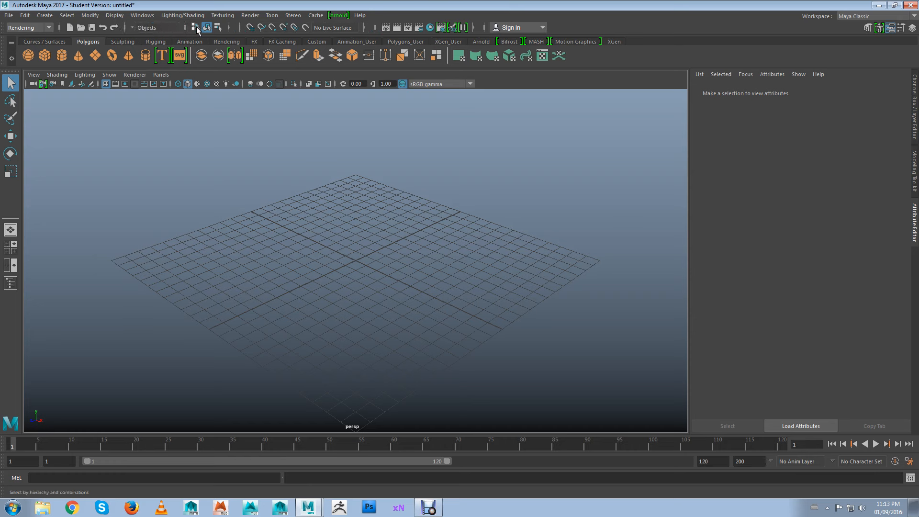
click(124, 27)
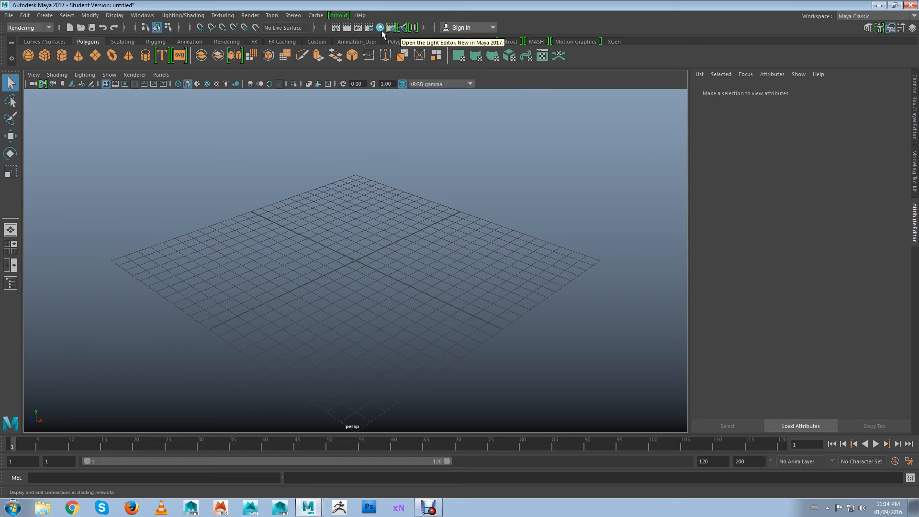
click(314, 26)
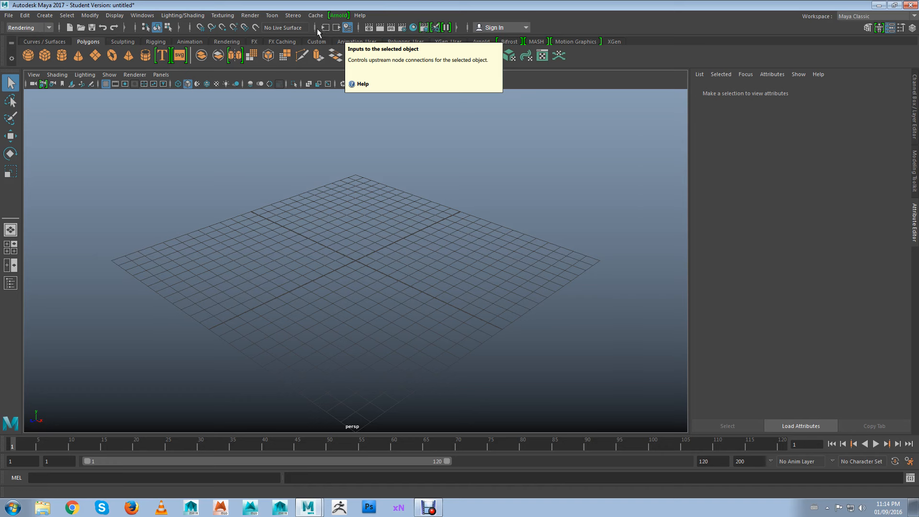
click(315, 27)
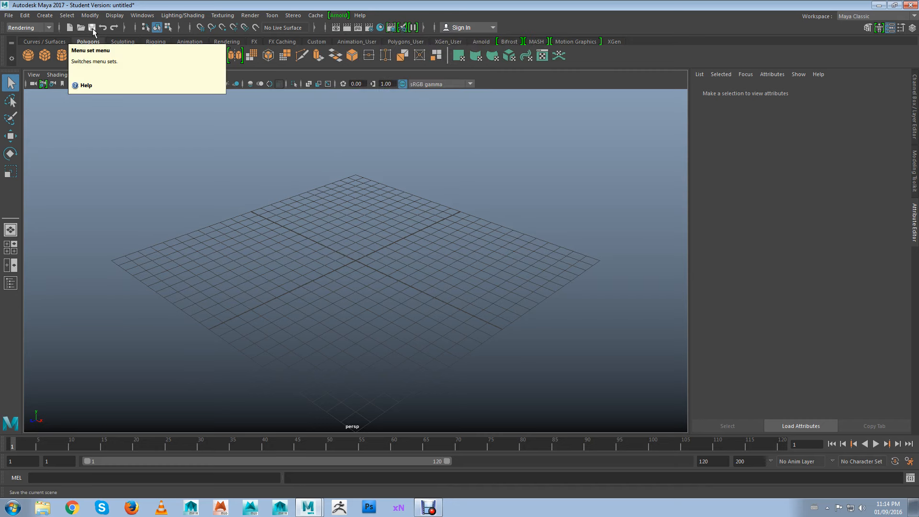
- Compare the tools on the Curves / Surfaces and Polygons shelves
click(41, 41)
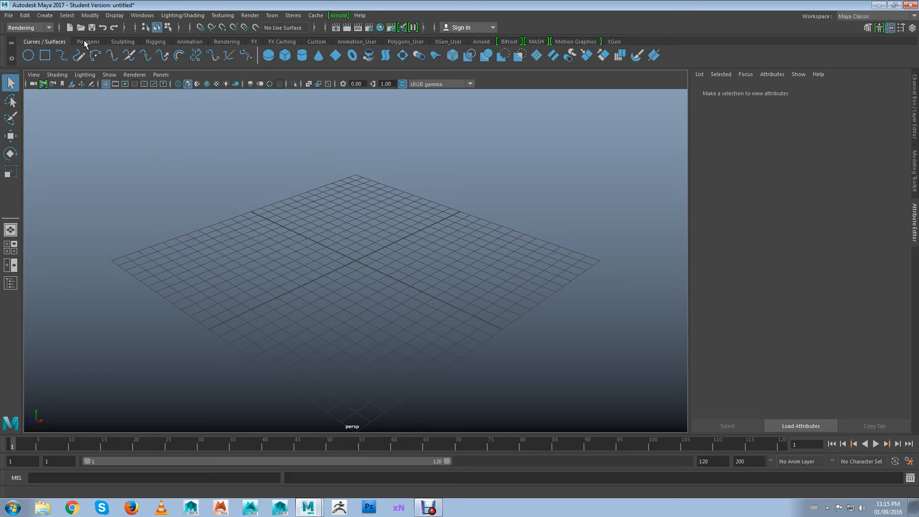
click(84, 42)
click(41, 42)
click(86, 43)
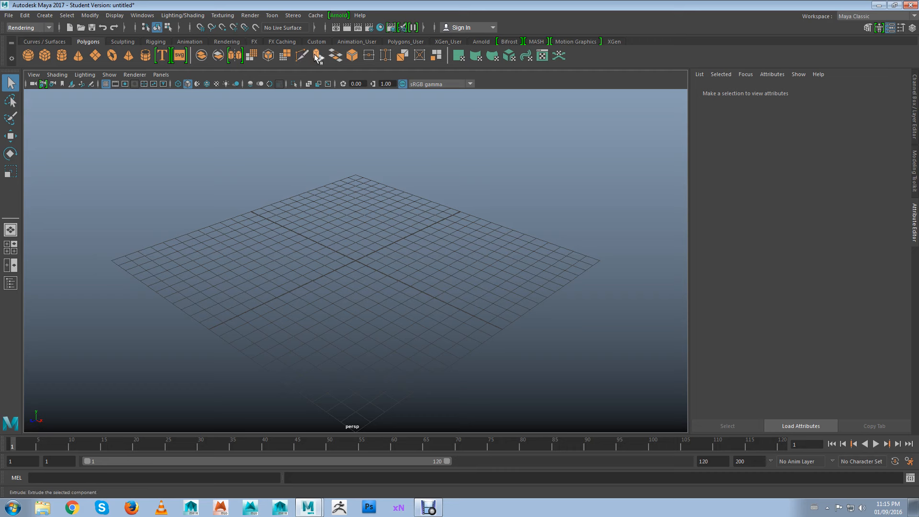
- Look through the Sculpting, Rigging, Animation, Rendering, FX, Custom and Animation_User shelves, continuing past the shelf error
click(129, 43)
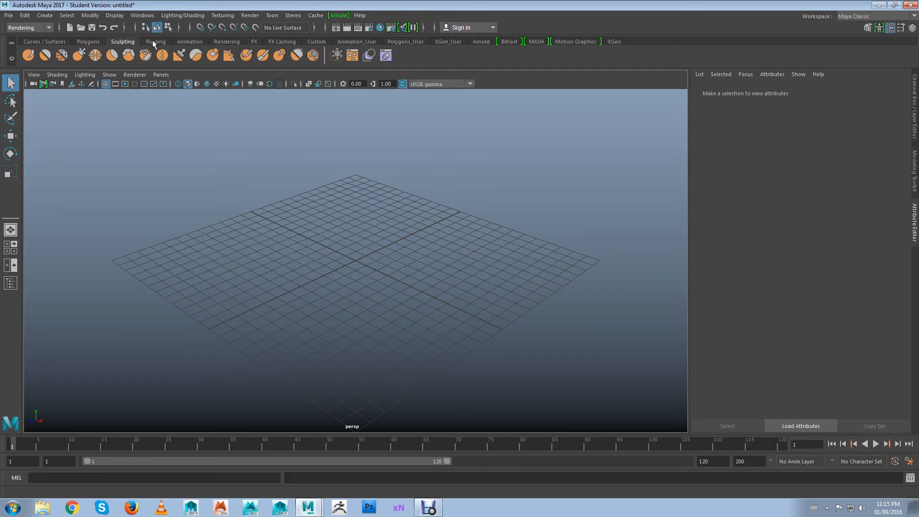
click(155, 43)
click(194, 43)
click(229, 43)
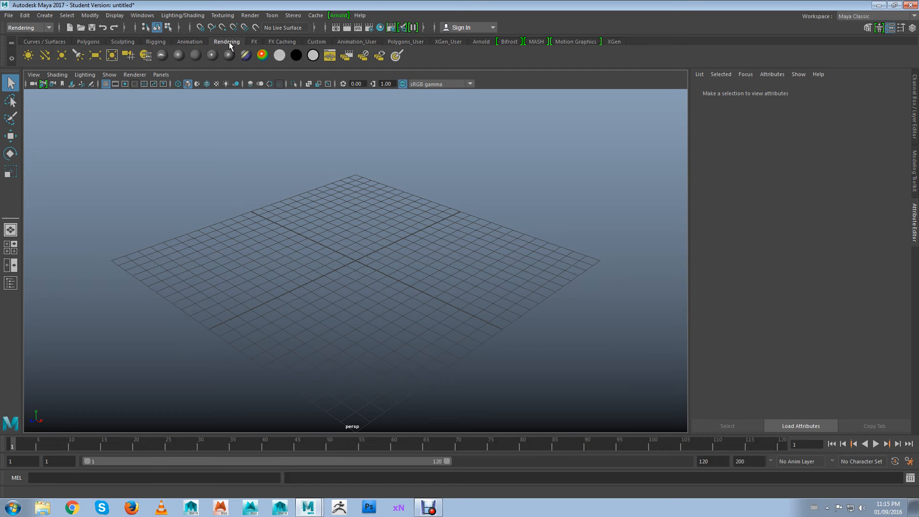
click(253, 42)
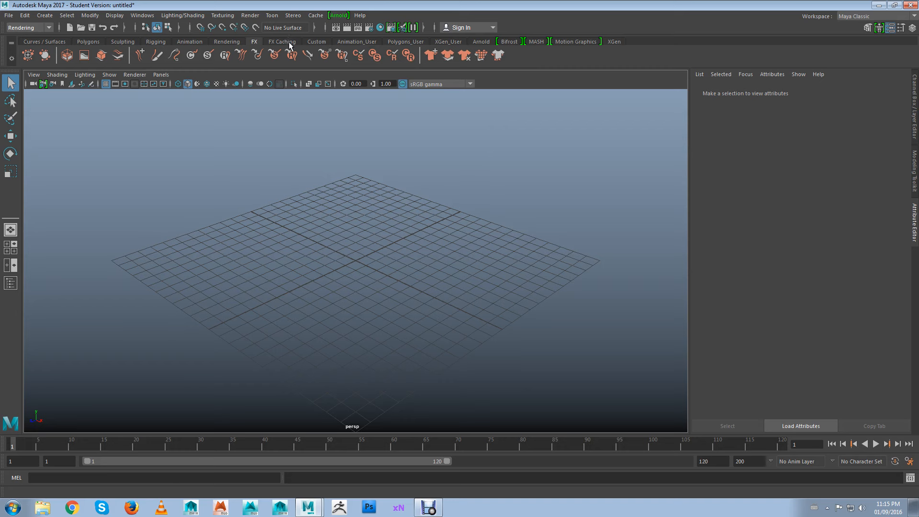
click(318, 42)
click(346, 42)
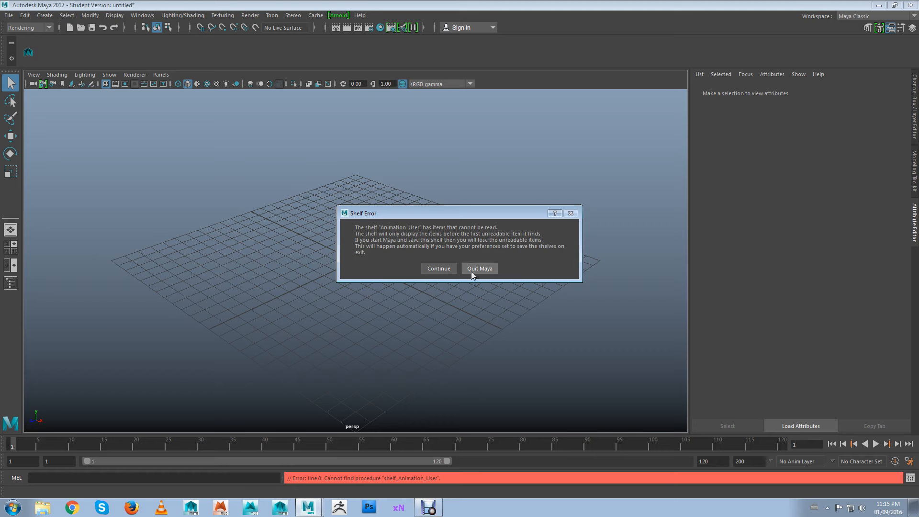
click(440, 269)
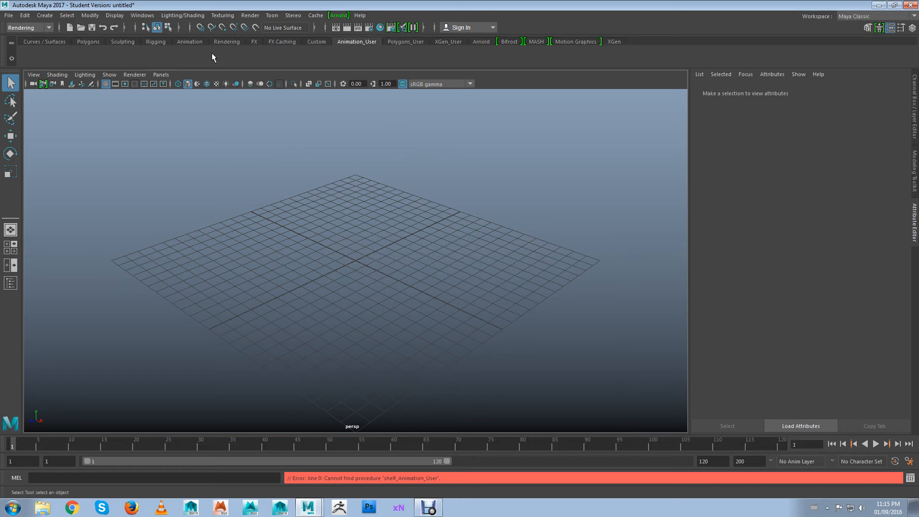
- Review the Sculpting, Rigging and Polygons shelves again, and leave the Curves / Surfaces shelf displayed
click(124, 42)
click(146, 42)
click(123, 42)
click(88, 43)
click(42, 42)
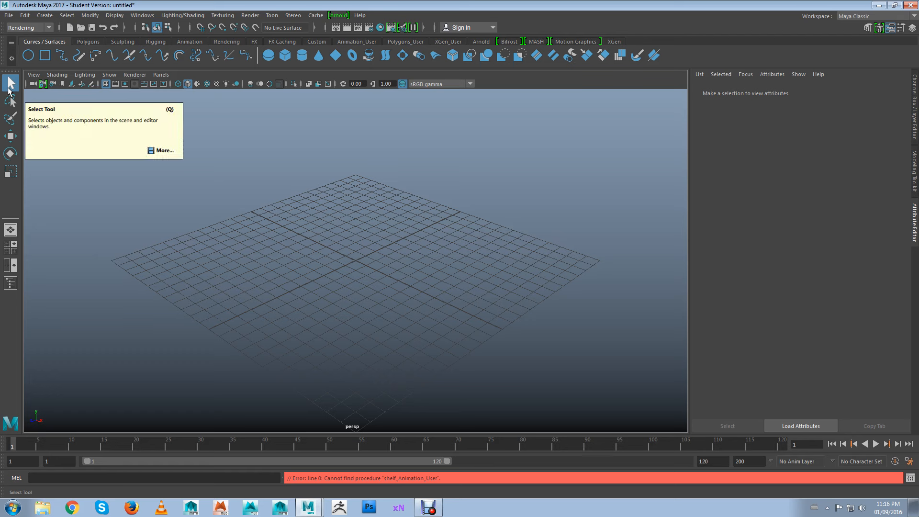
- Try the Paint Selection, Move and Rotate tools in turn, and leave the Scale tool active
click(373, 261)
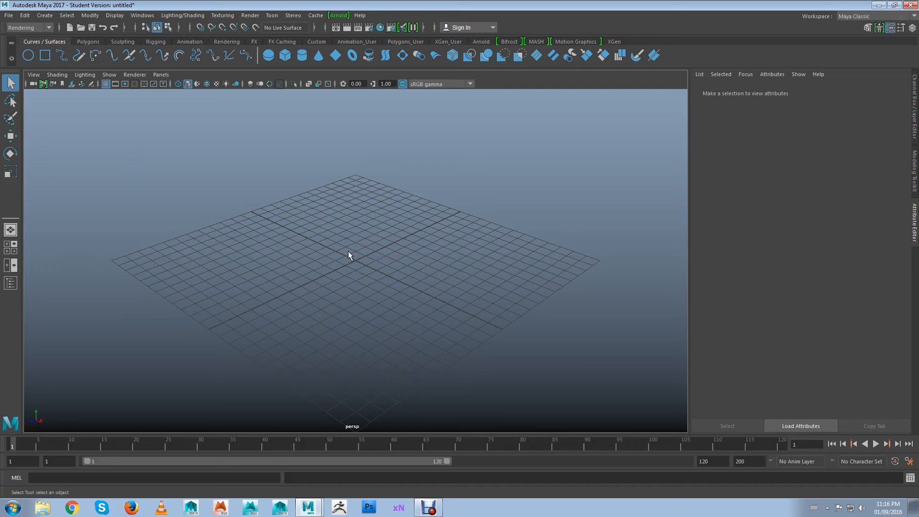
click(10, 118)
click(13, 136)
click(11, 153)
click(13, 172)
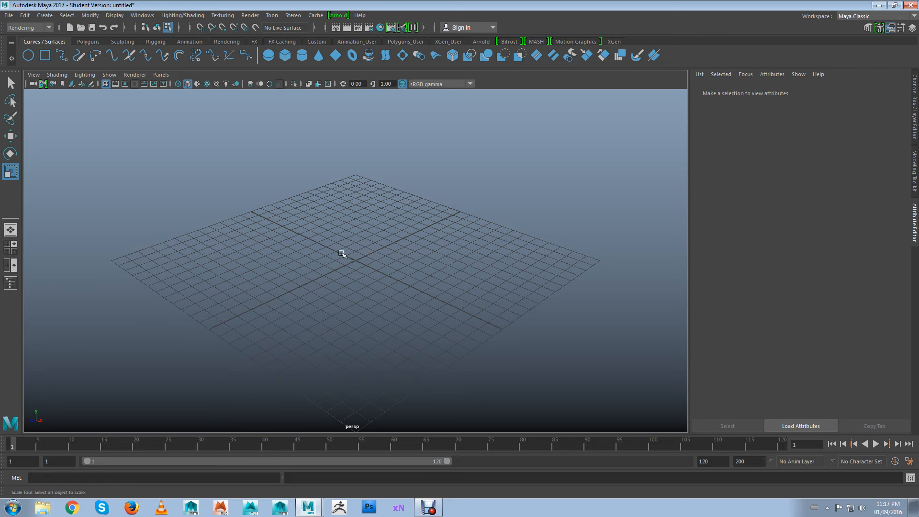
- Switch to the four-view layout and examine the perspective view by orbiting and zooming beside the top, front and side views
alt+drag(335, 293, 407, 283)
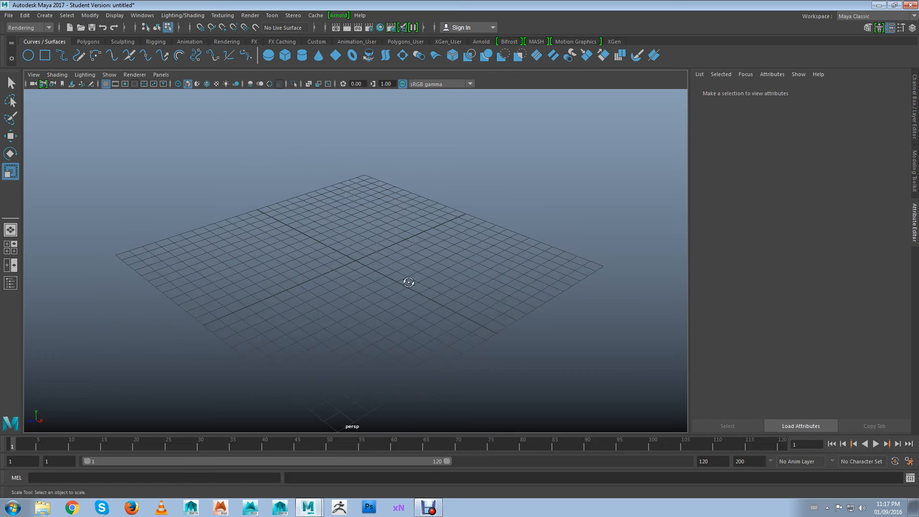
click(13, 250)
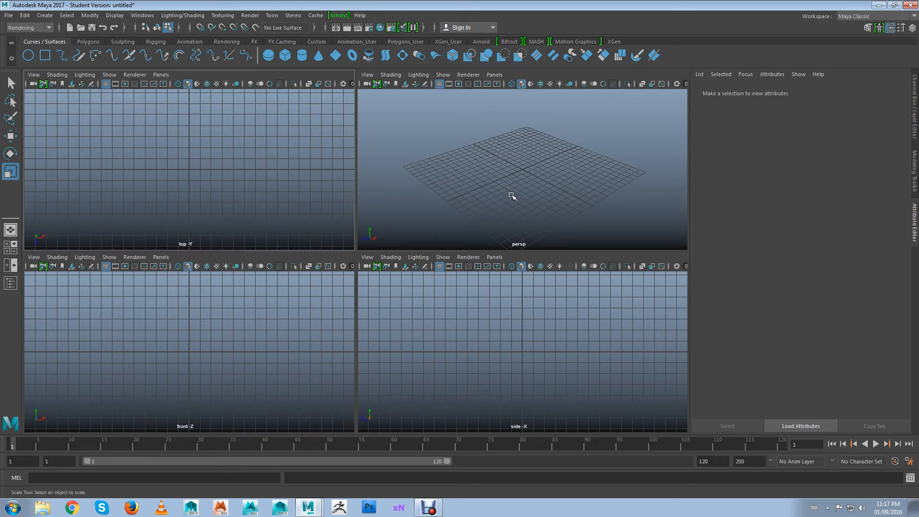
alt+drag(511, 195, 510, 188)
alt+right_drag(558, 193, 542, 186)
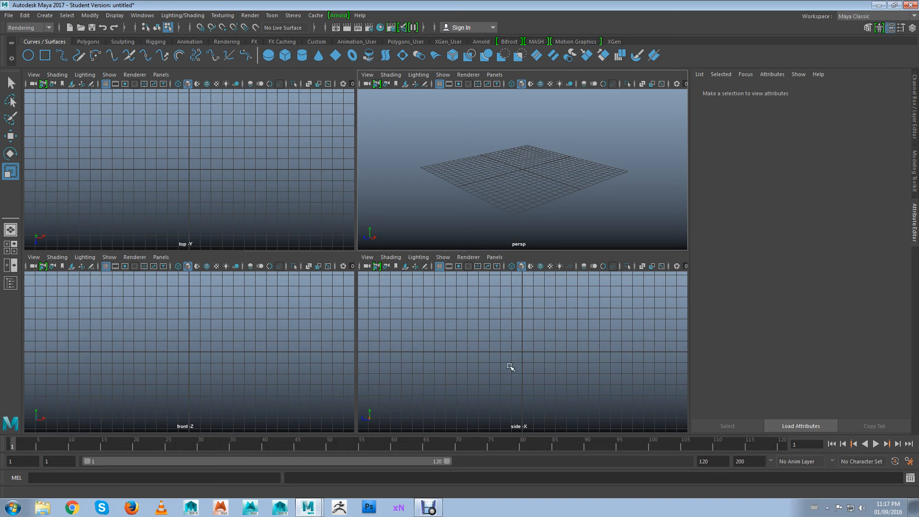
click(188, 163)
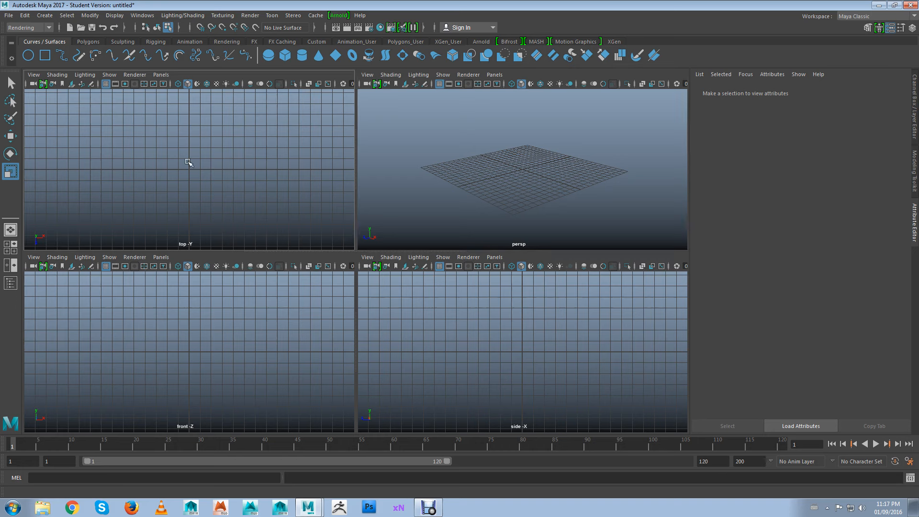
click(530, 179)
alt+right_drag(502, 175, 551, 171)
alt+drag(551, 170, 506, 153)
alt+drag(560, 180, 533, 140)
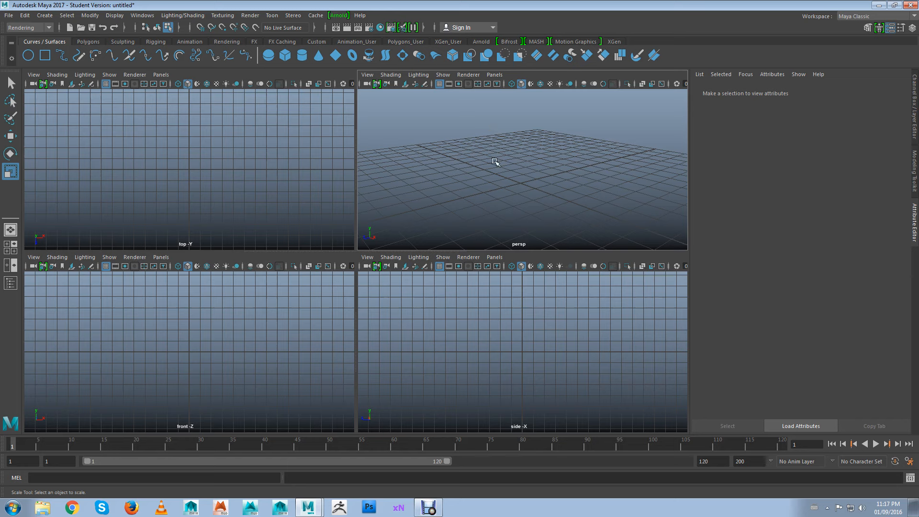
alt+drag(545, 167, 517, 152)
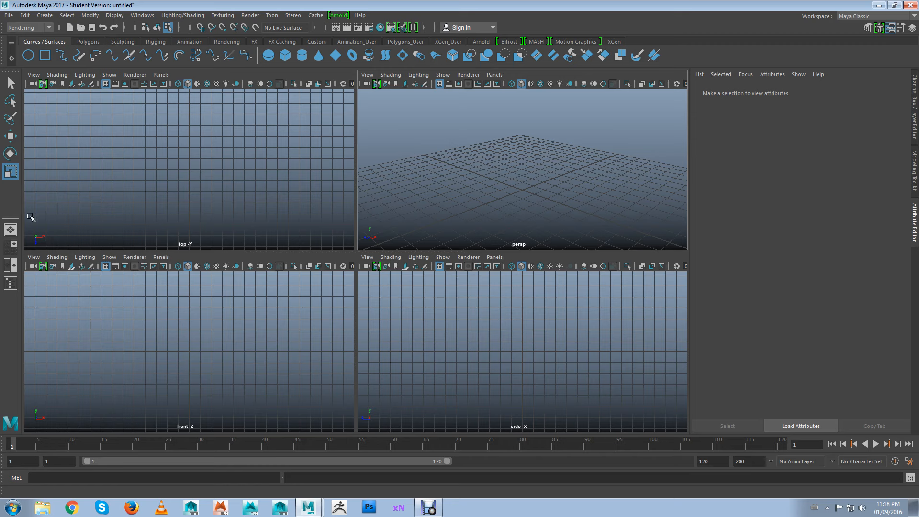
- Switch to the two-pane layout with front and perspective views, and adjust the divider between them
click(11, 267)
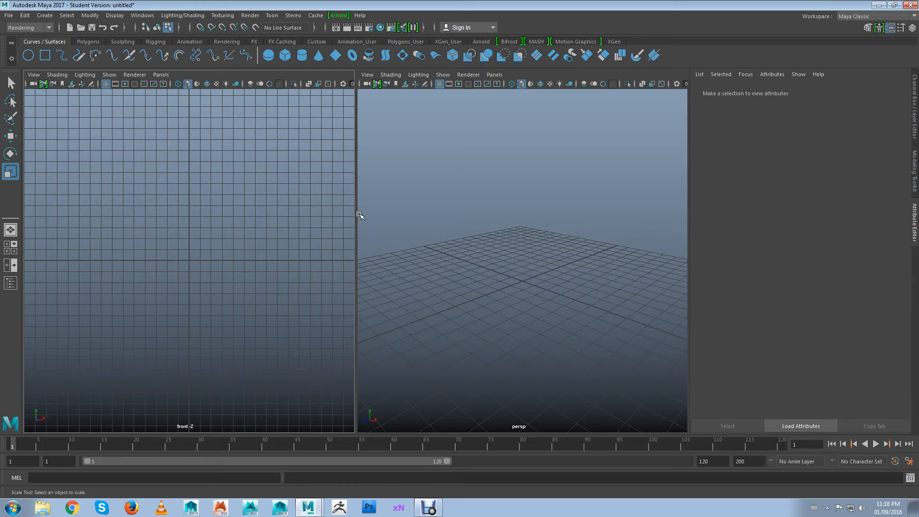
drag(355, 214, 332, 209)
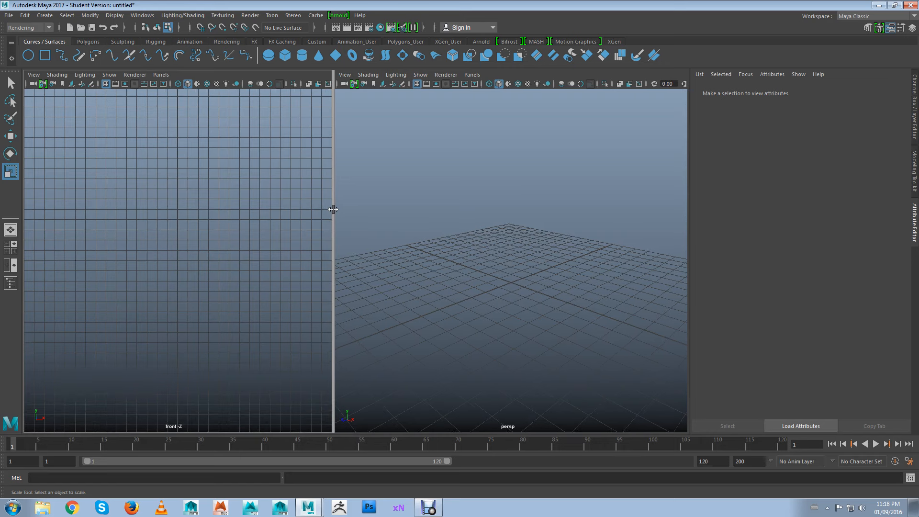
drag(334, 177, 318, 175)
drag(321, 176, 366, 180)
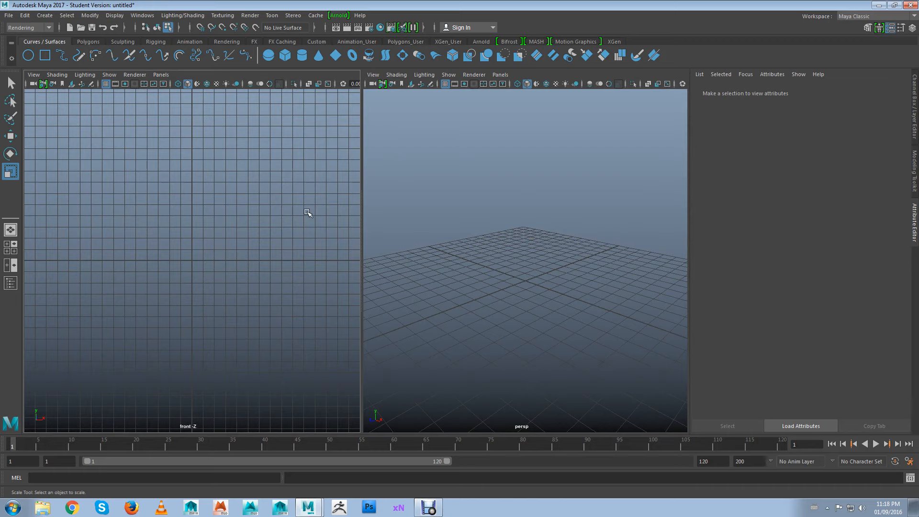
drag(361, 238, 345, 238)
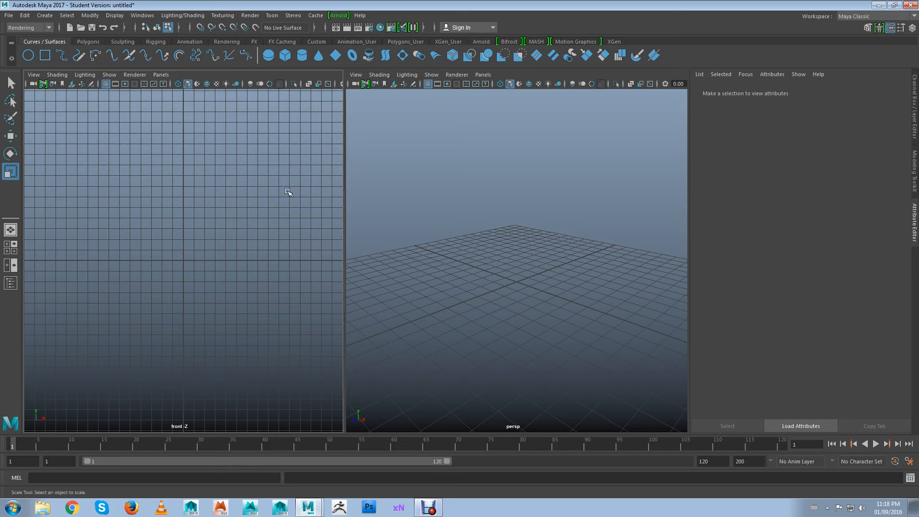
- Show the Outliner with a wider pane, and maximize the perspective view beside it
click(11, 283)
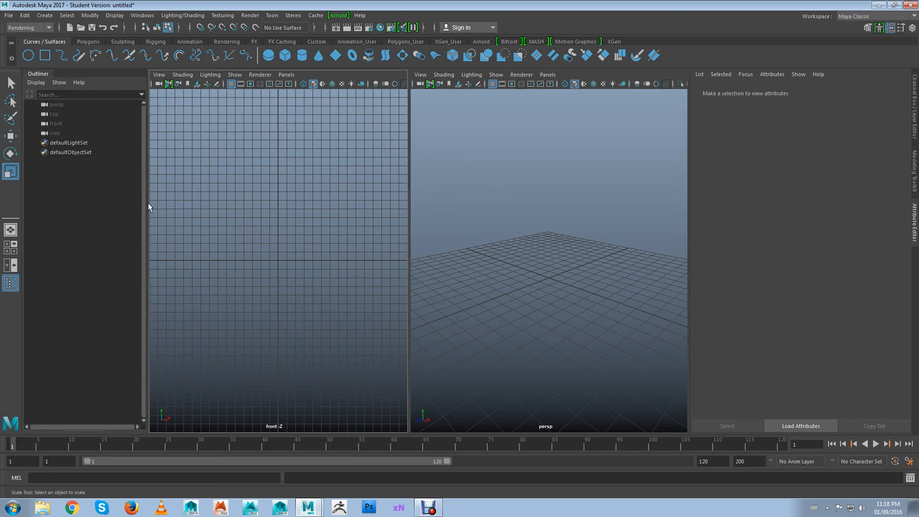
drag(147, 209, 166, 209)
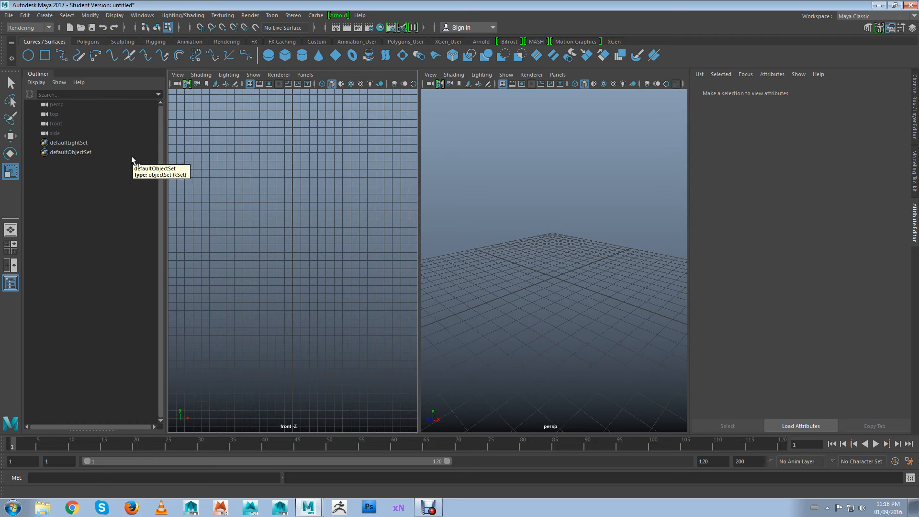
key(space)
key(space)
key(space)
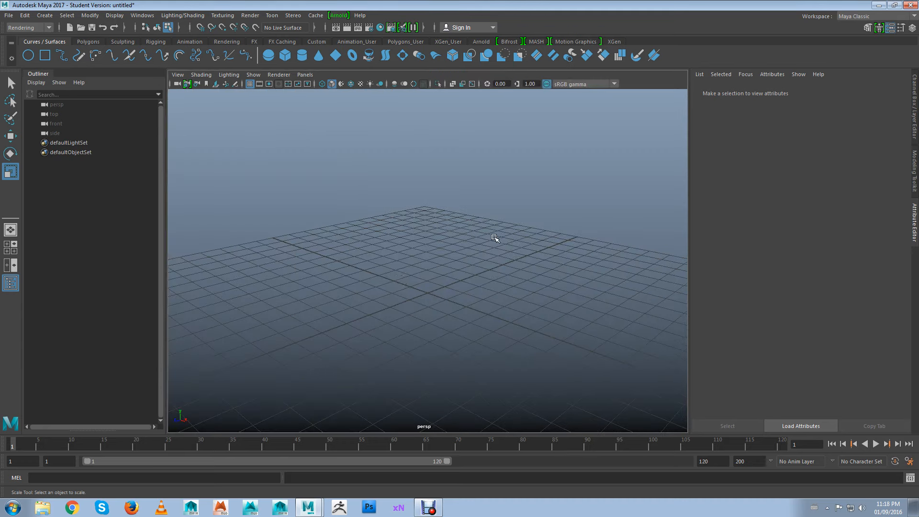
- Practise panning, zooming and orbiting around the grid in the perspective view
alt+middle_drag(404, 240, 411, 257)
alt+right_drag(480, 276, 304, 262)
alt+middle_drag(366, 319, 346, 300)
alt+right_drag(347, 299, 446, 343)
alt+middle_drag(445, 343, 441, 308)
alt+right_drag(441, 308, 326, 258)
alt+drag(326, 258, 367, 272)
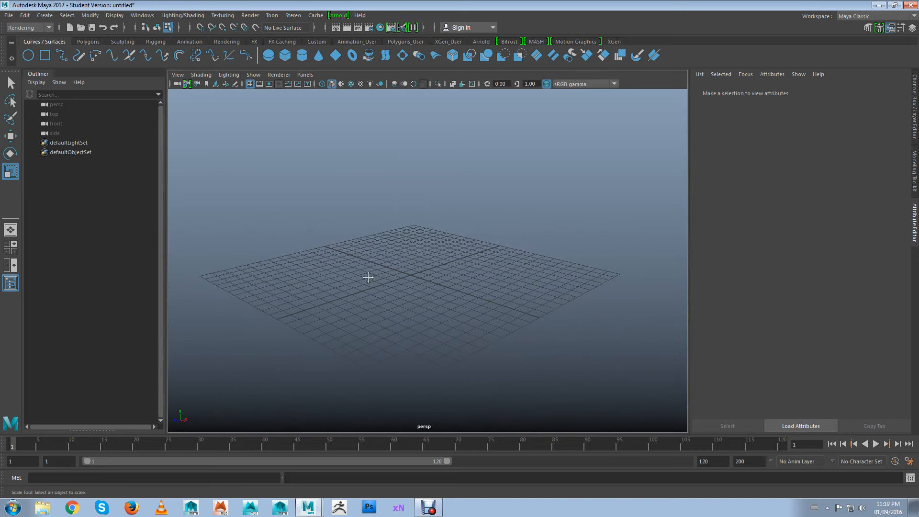
alt+drag(418, 238, 236, 173)
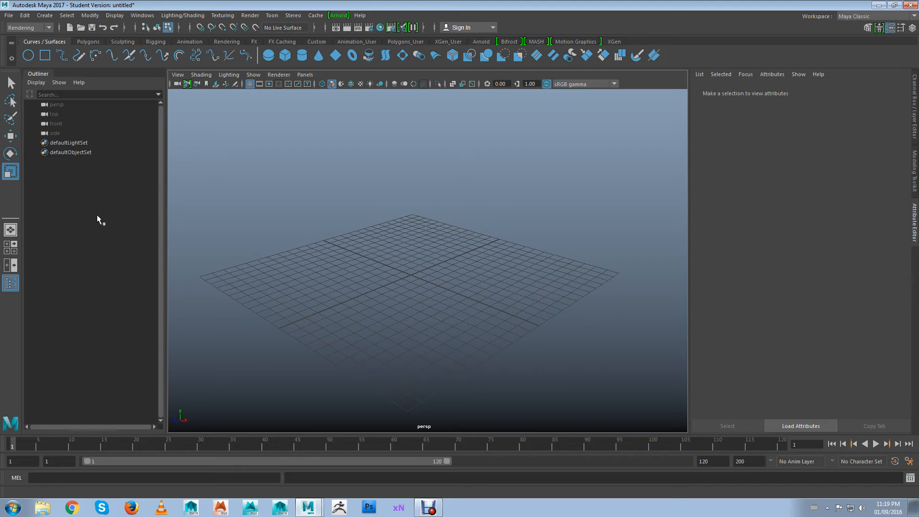
alt+drag(402, 260, 383, 237)
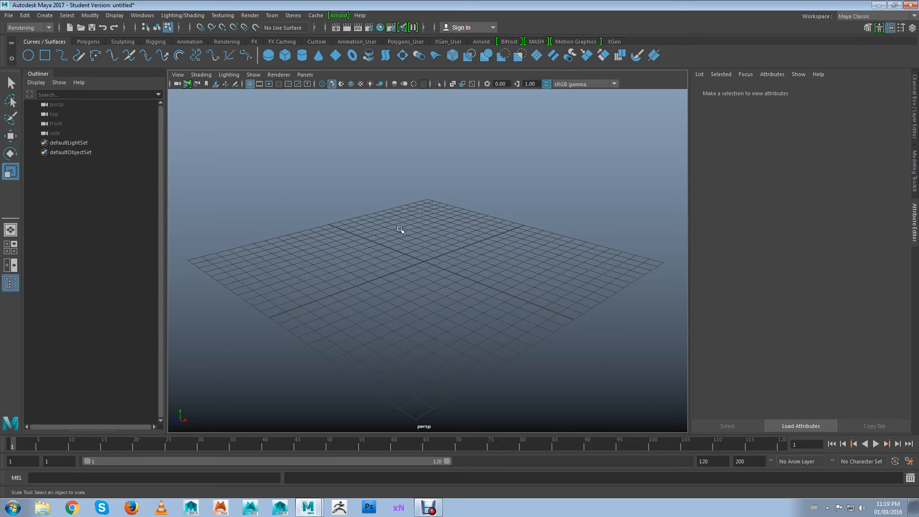
scroll(393, 250, down, 2)
scroll(392, 251, down, 1)
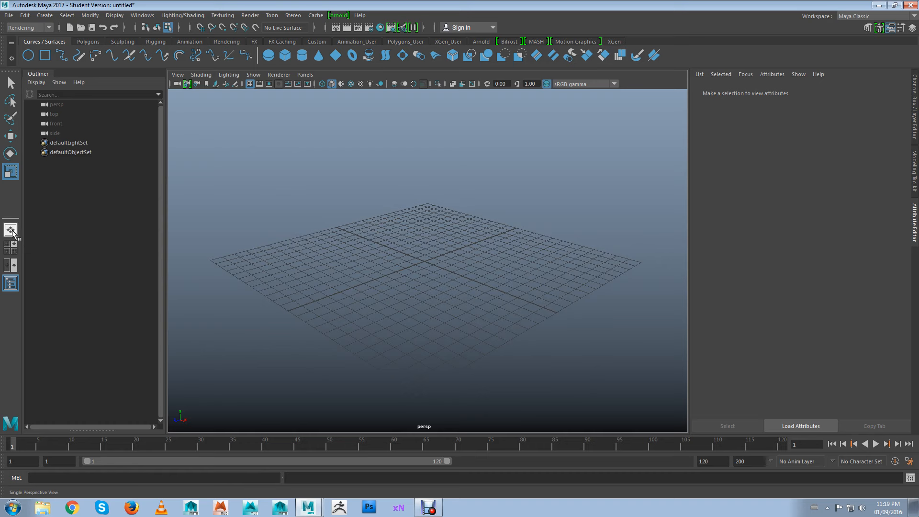
- Hide the Outliner and frame the grid closer in the single perspective view
click(15, 282)
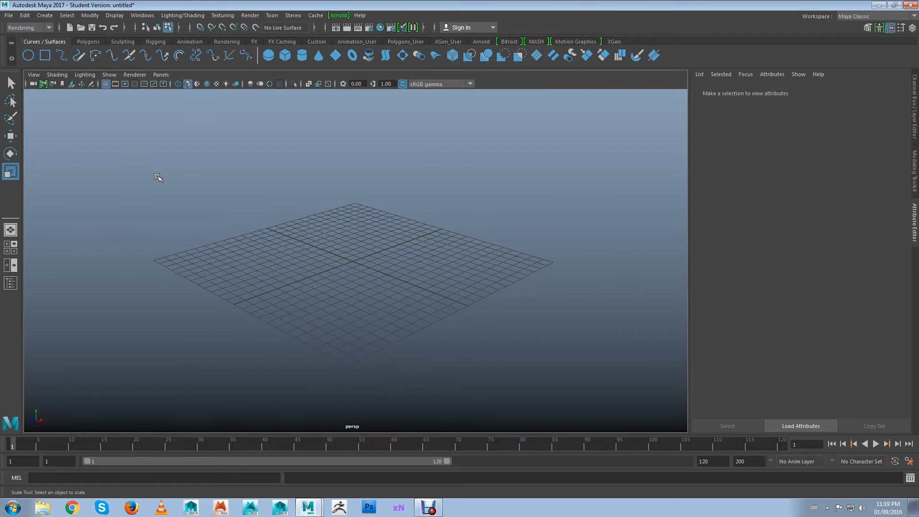
alt+middle_drag(304, 263, 294, 253)
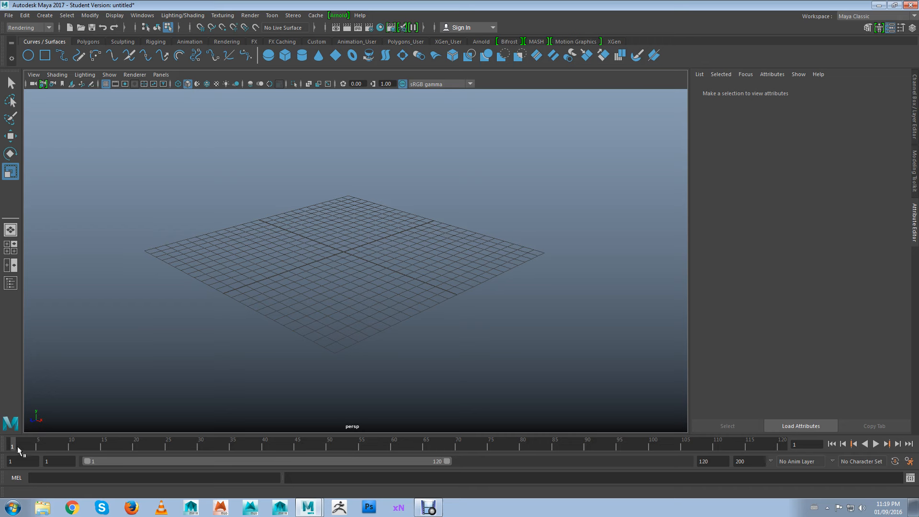
key(alt+v)
drag(1, 461, 1, 461)
alt+right_drag(301, 255, 430, 281)
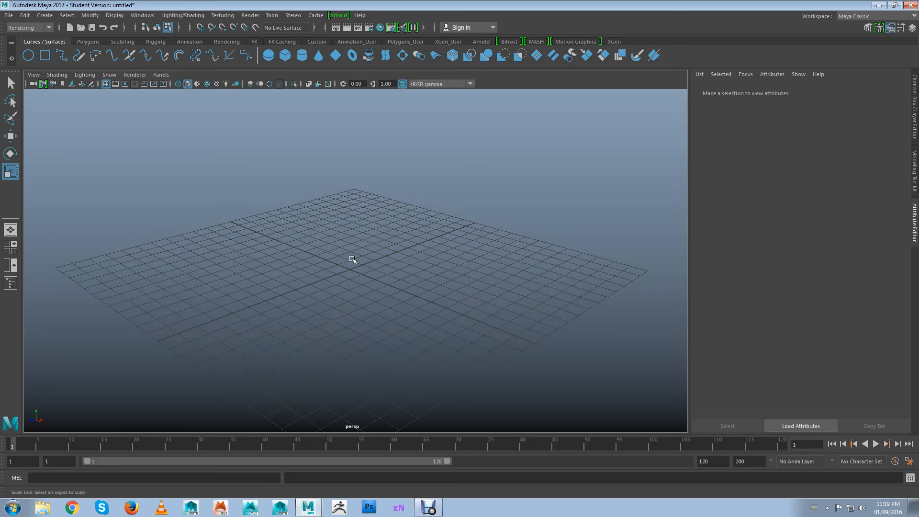
- Create a polygon cube and move it from the origin to the upper-left edge of the grid
click(254, 211)
mouse_move(340, 244)
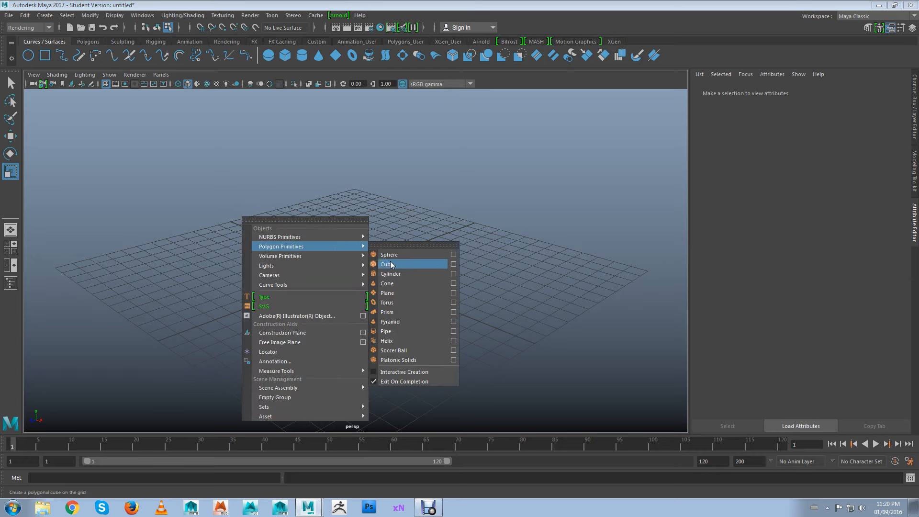
click(389, 264)
key(w)
drag(337, 263, 209, 204)
- Animate the cube across the grid with position keys at frame 1 and around frame 69, and play it back
key(alt+v)
key(alt+v)
key(alt+v)
click(452, 443)
drag(221, 211, 484, 217)
key(s)
key(alt+v)
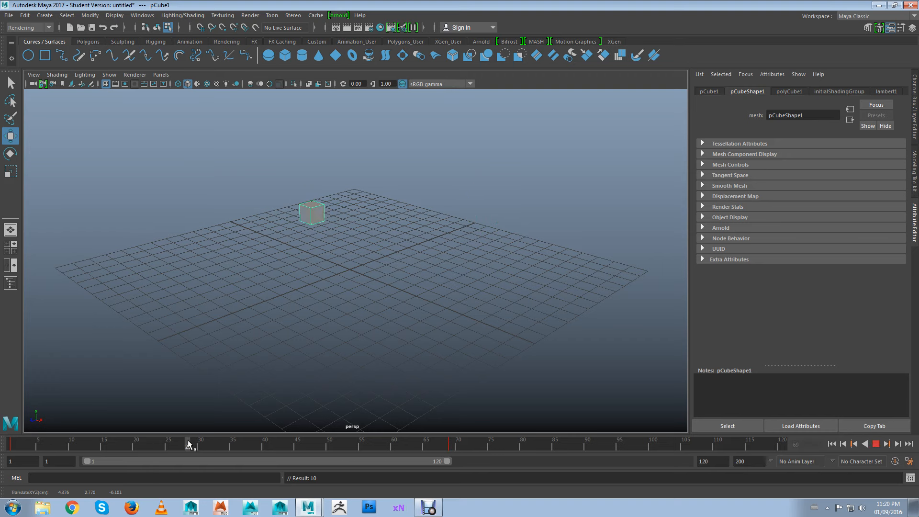
key(alt+shift+v)
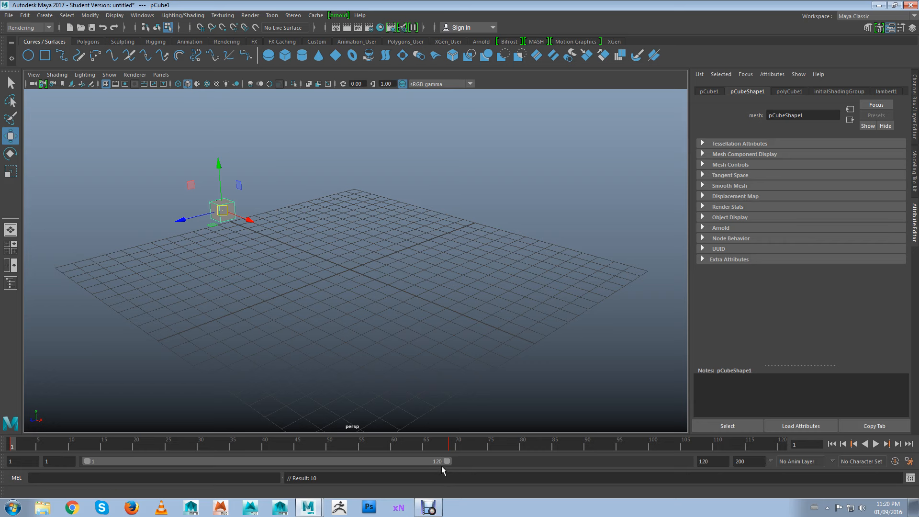
- Set the playback range's start to frame 50 and play the animation from there
click(53, 462)
text(50)
key(Return)
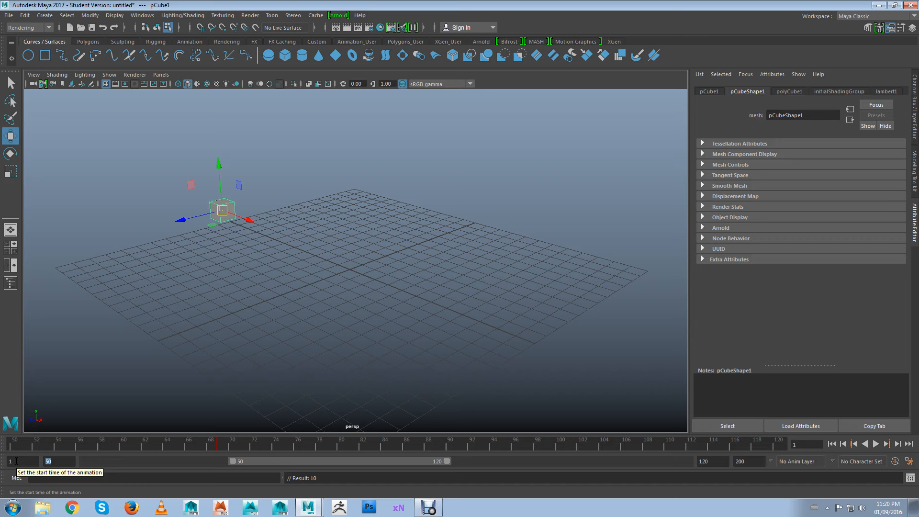
key(alt+v)
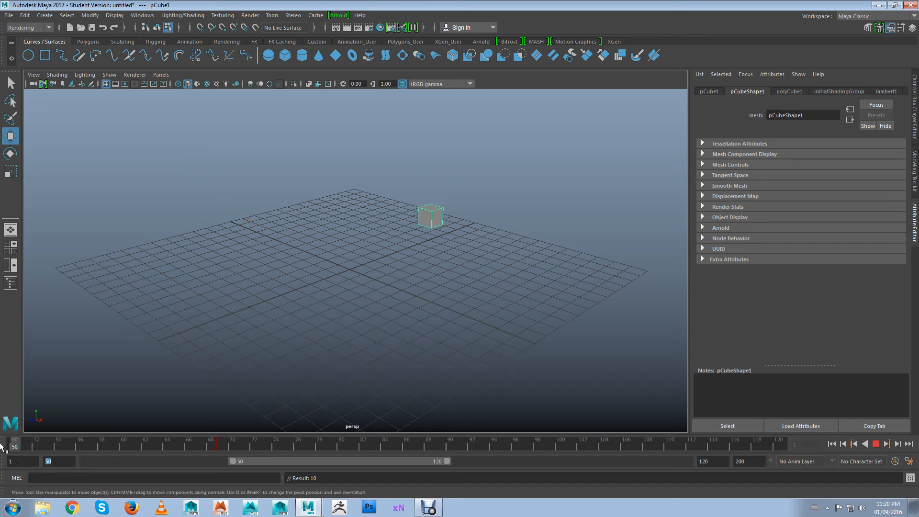
drag(18, 449, 13, 447)
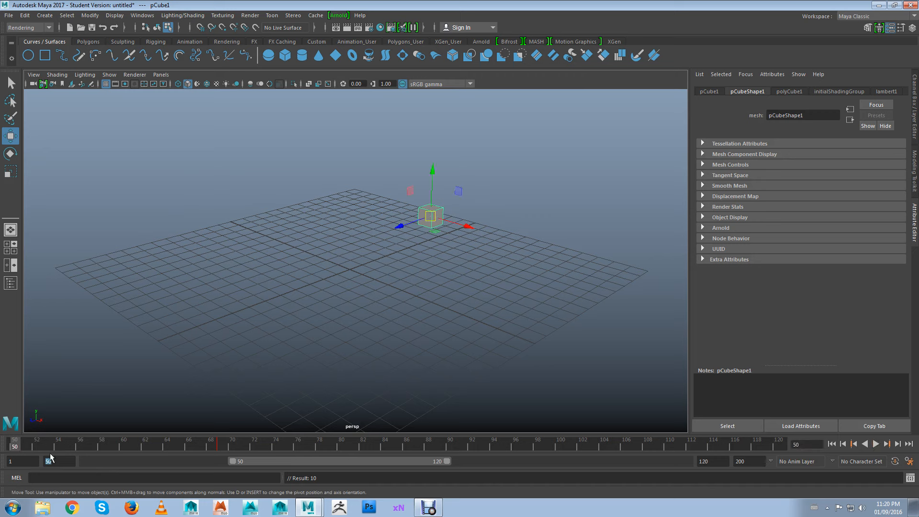
- Set the playback range's end to frame 200, play the animation, and stop it at frame 123
drag(712, 462, 593, 463)
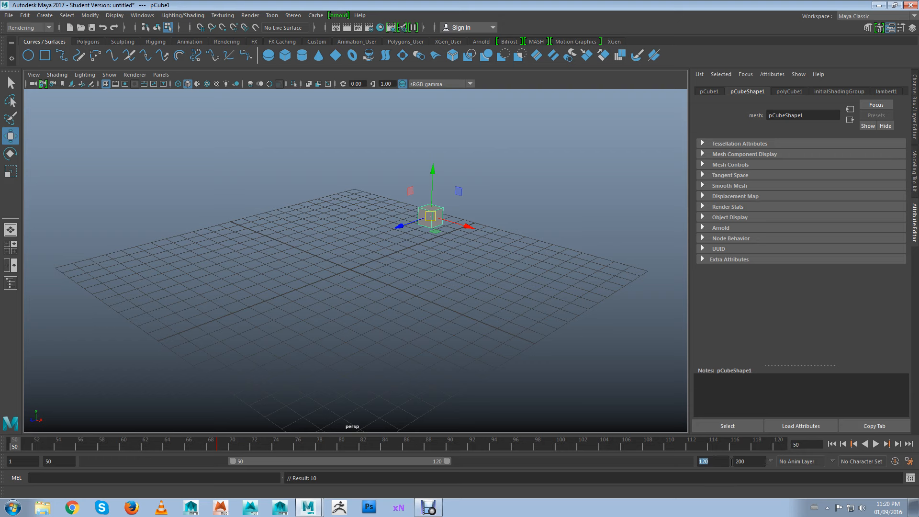
text(200)
key(Return)
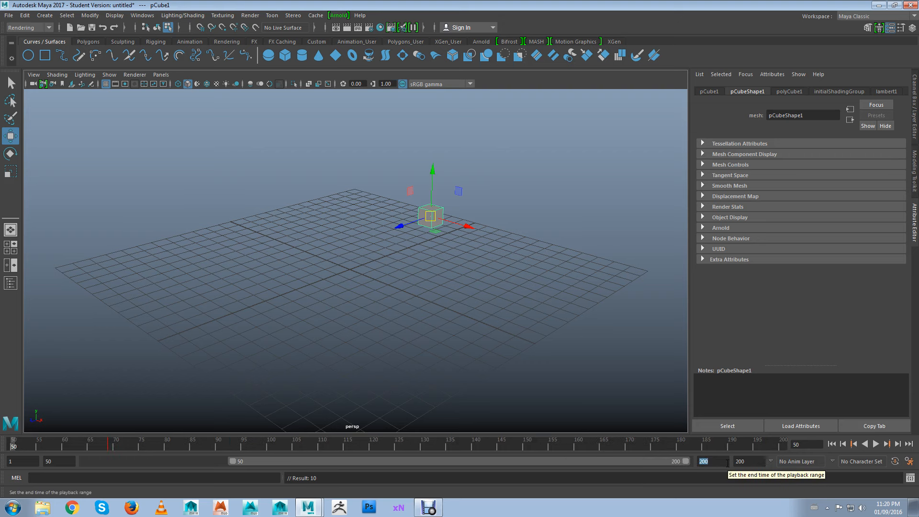
key(alt+v)
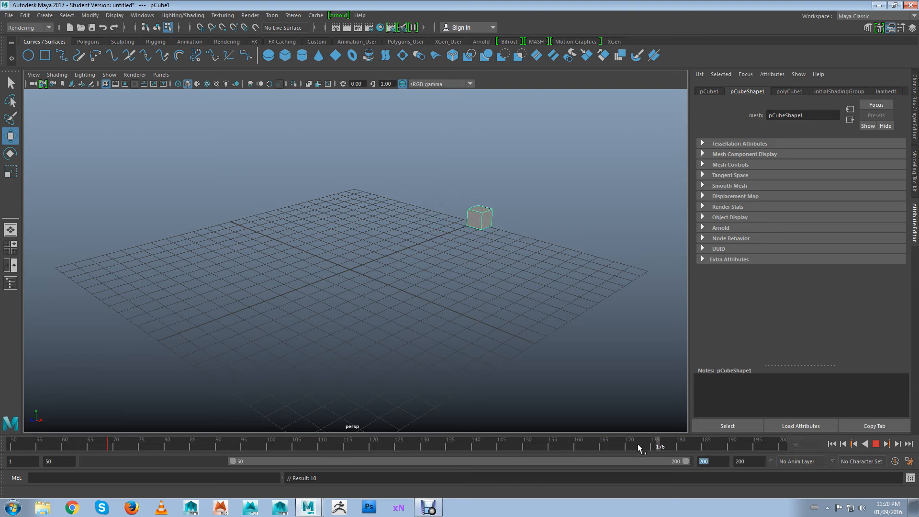
click(388, 448)
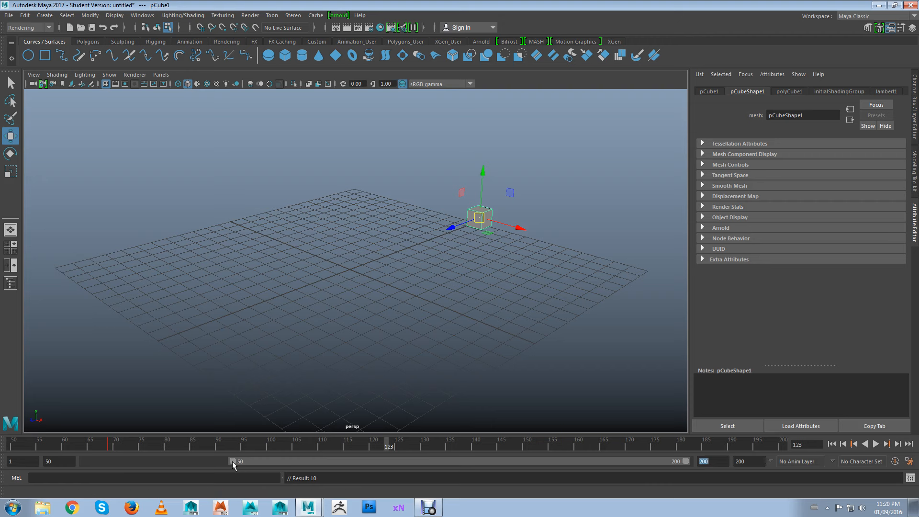
- Adjust the range slider to span frames 1 to 69 and check the cube at frames 1 and 69
drag(235, 462, 84, 461)
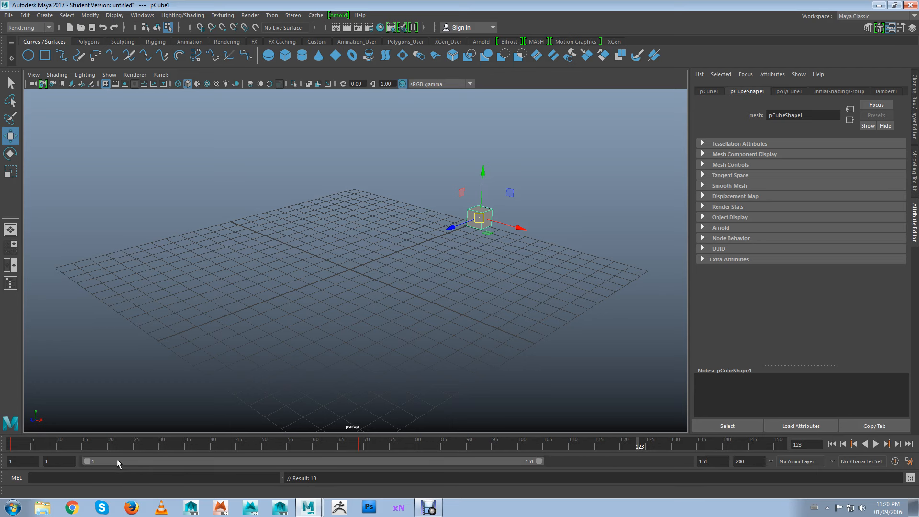
drag(27, 450, 10, 449)
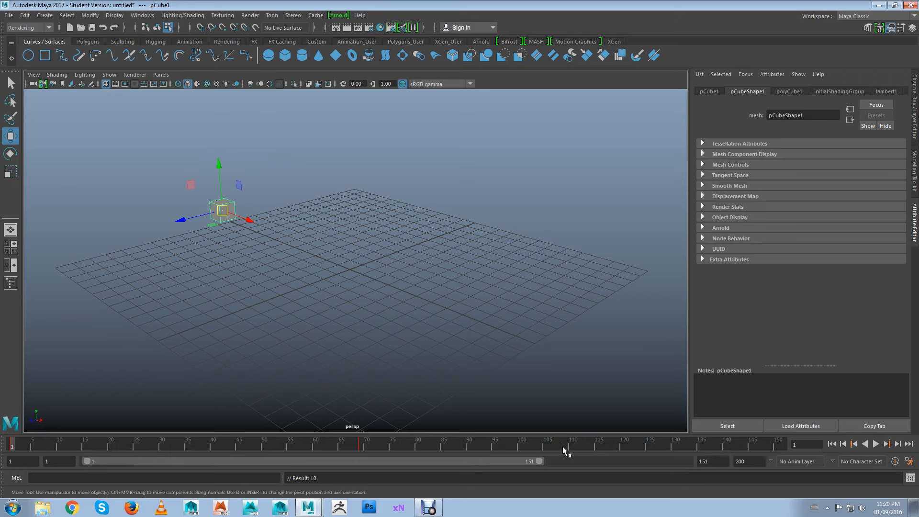
drag(540, 464, 291, 466)
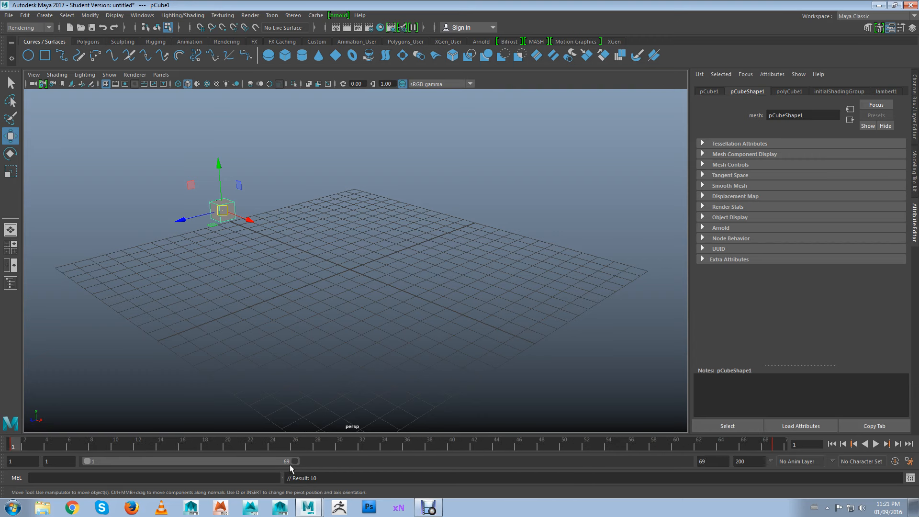
click(775, 445)
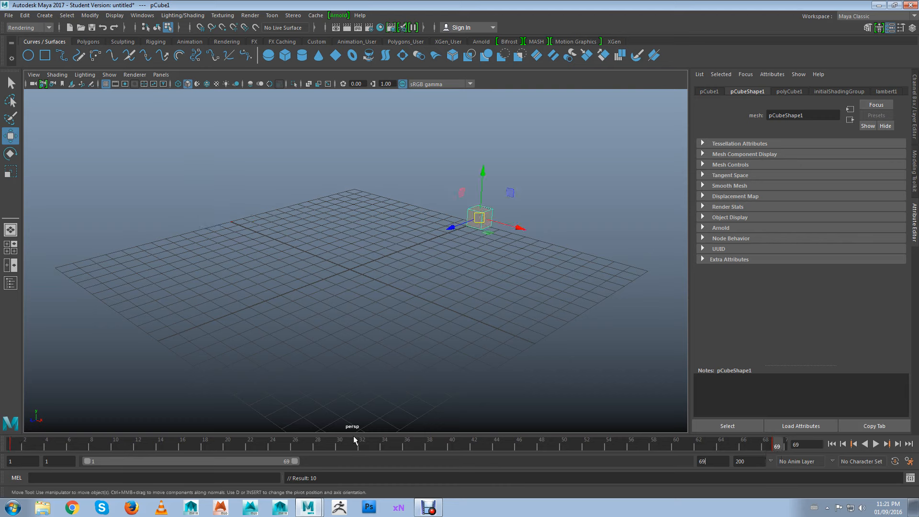
drag(296, 461, 296, 463)
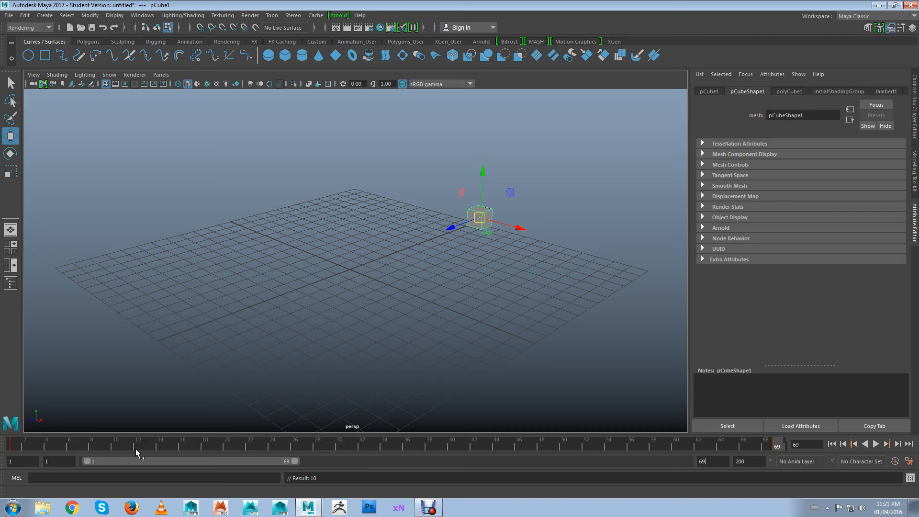
- Set the playback range's start to frame 50, play the shortened range, and stop playback
drag(59, 461, 0, 455)
text(50)
key(Return)
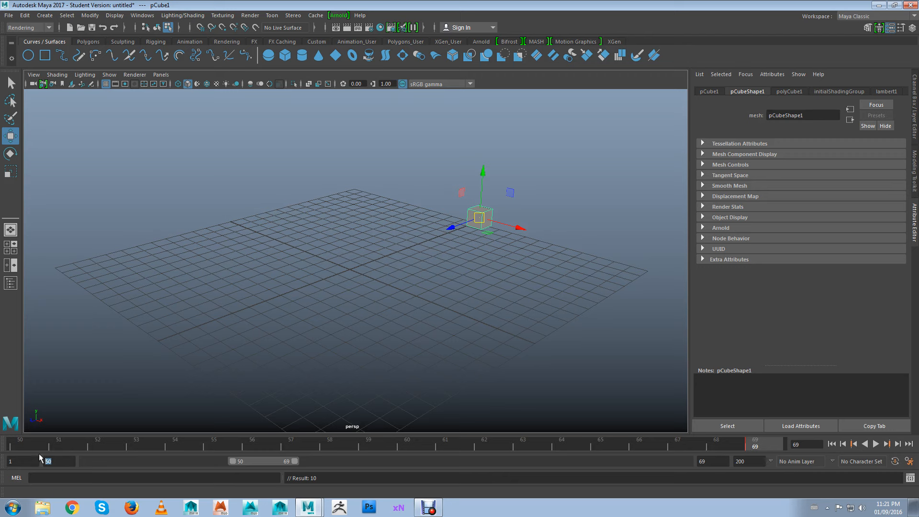
double_click(723, 458)
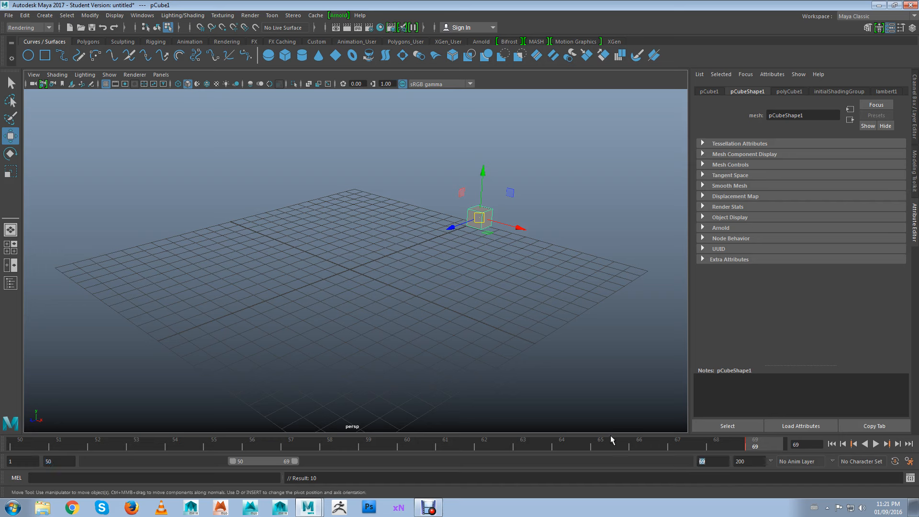
key(alt+v)
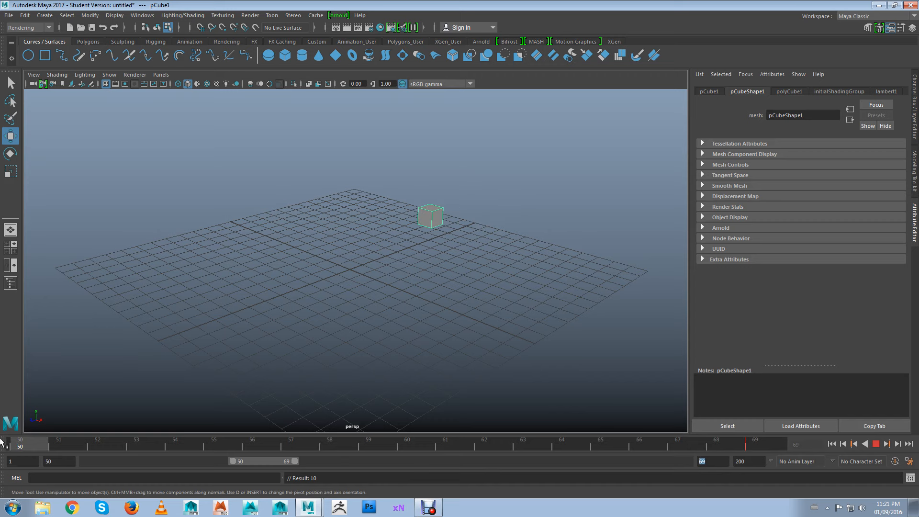
key(alt+v)
- Restore the playback range's start to frame 1 and return the current time to frame 1
click(57, 464)
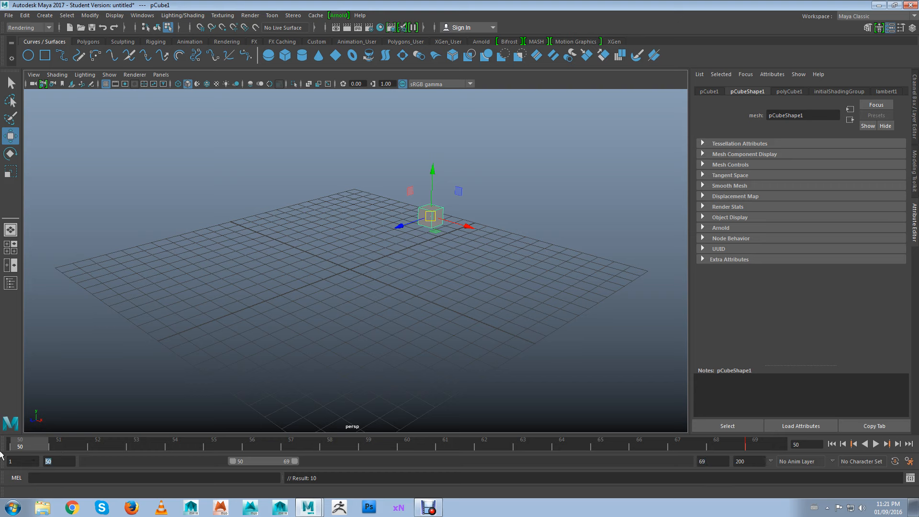
text(1)
key(Return)
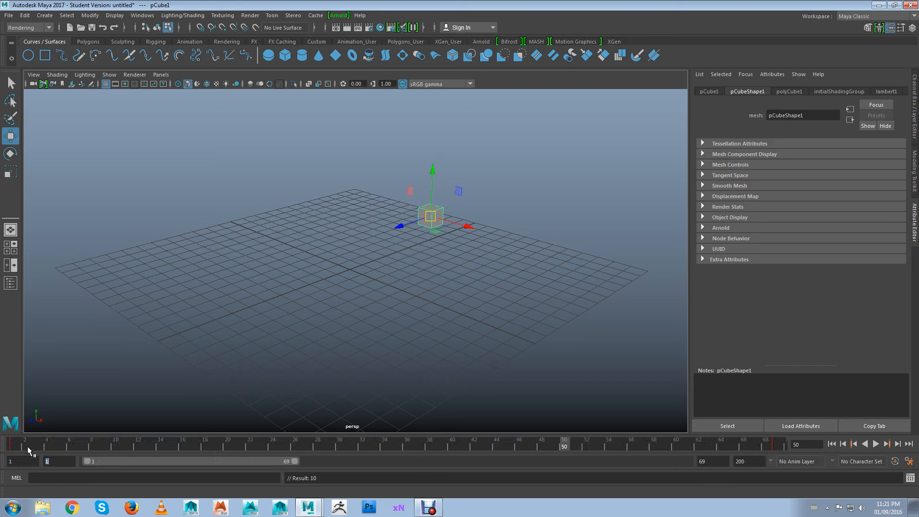
drag(29, 450, 11, 445)
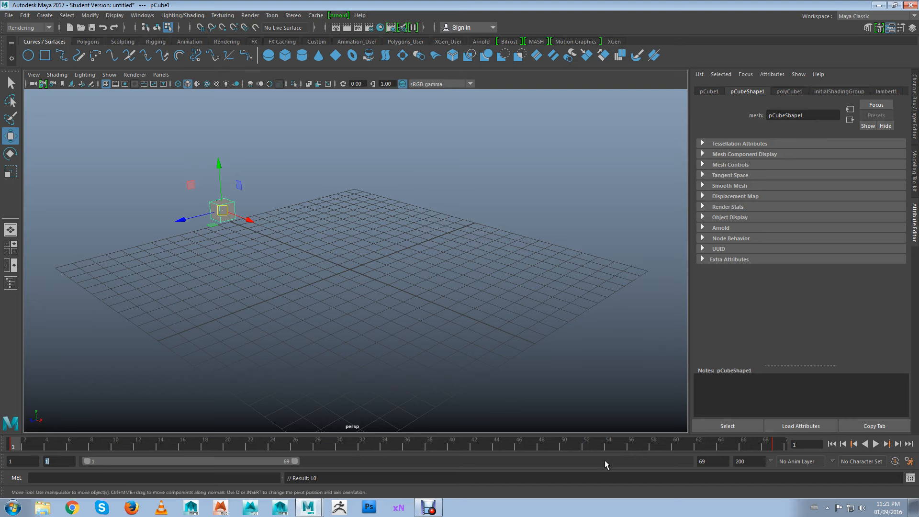
- Narrow the MEL command input so that the command response line gets more room
click(39, 478)
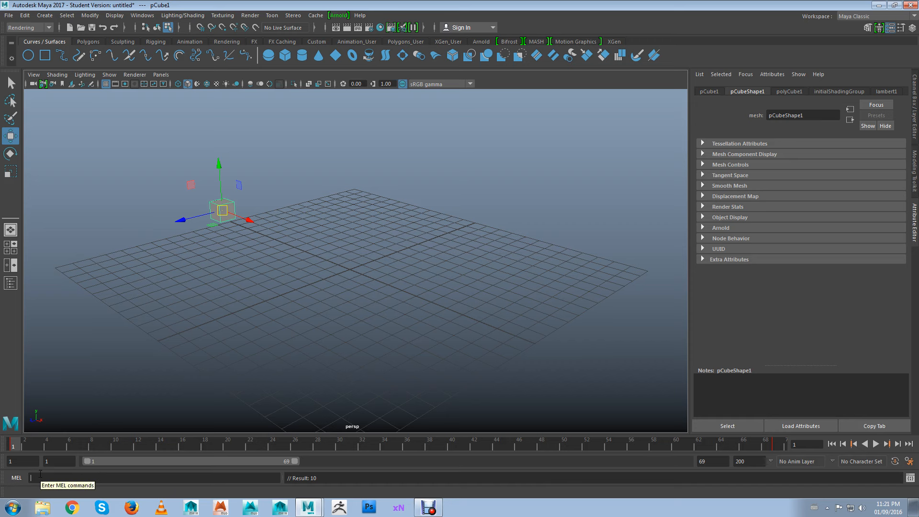
click(213, 478)
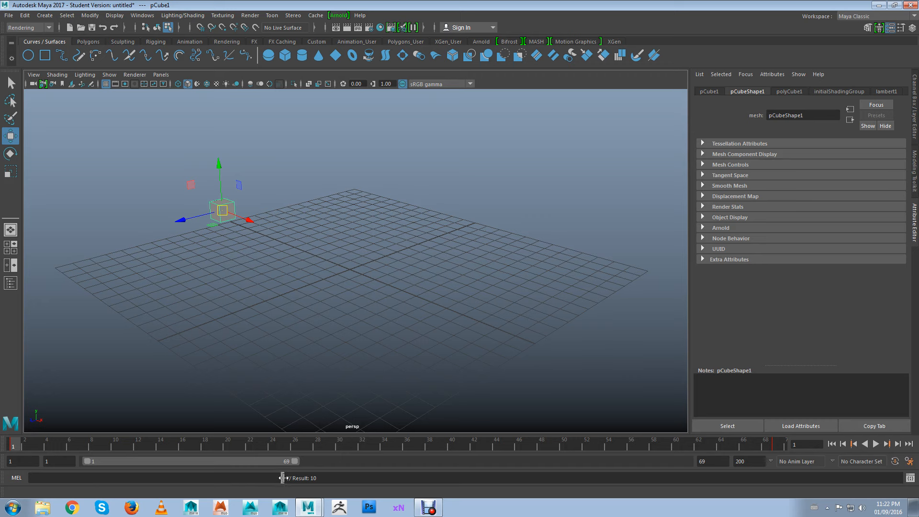
mouse_move(282, 478)
mouse_down()
mouse_move(339, 478)
mouse_move(277, 479)
mouse_move(318, 478)
mouse_move(285, 477)
mouse_up()
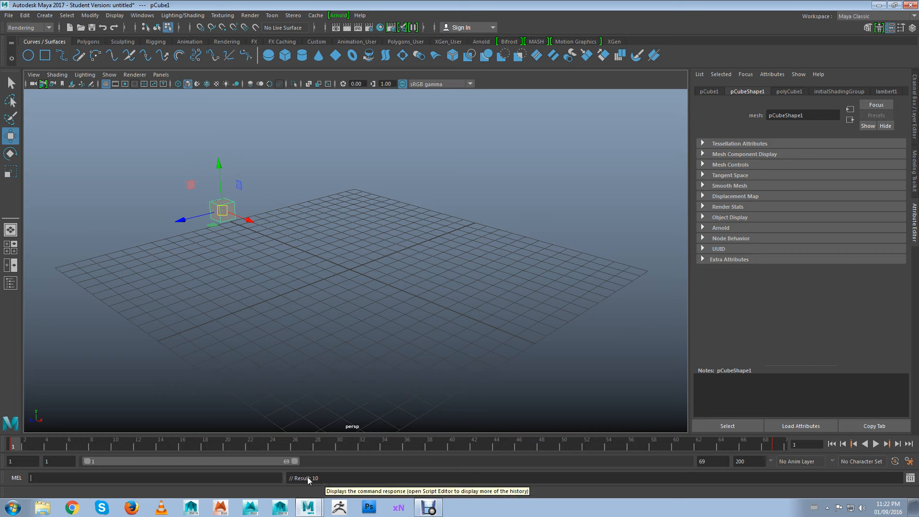
drag(285, 477, 264, 477)
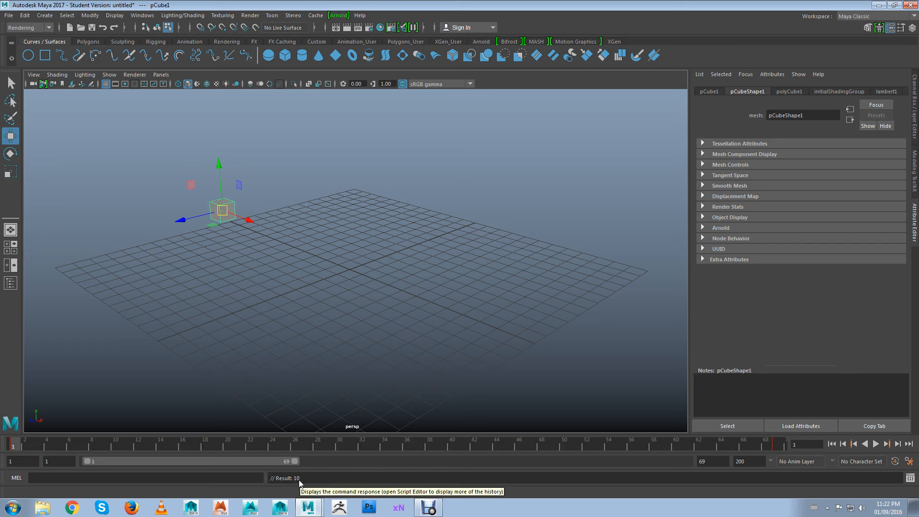
- Try to run the nonsense text "szvagarvaraerv" as a MEL command
click(220, 482)
text(szvagarvaraerv)
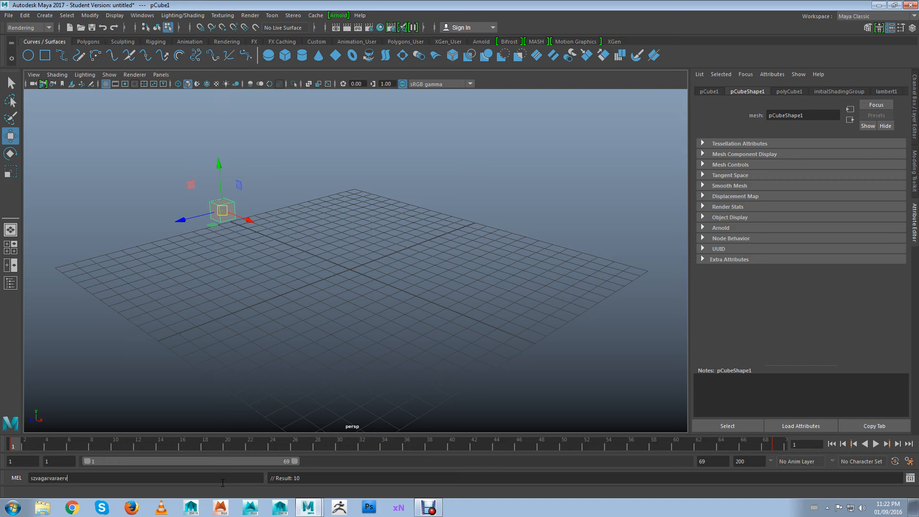
key(Return)
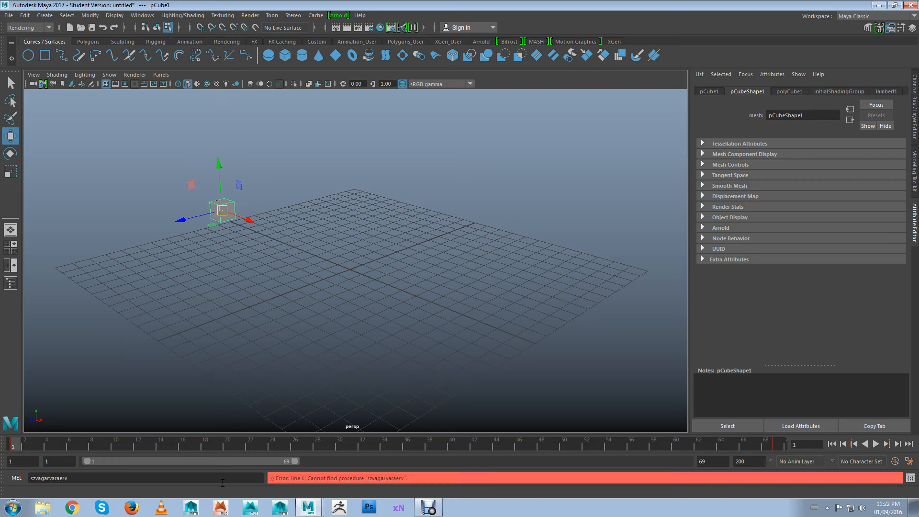
drag(70, 481, 29, 479)
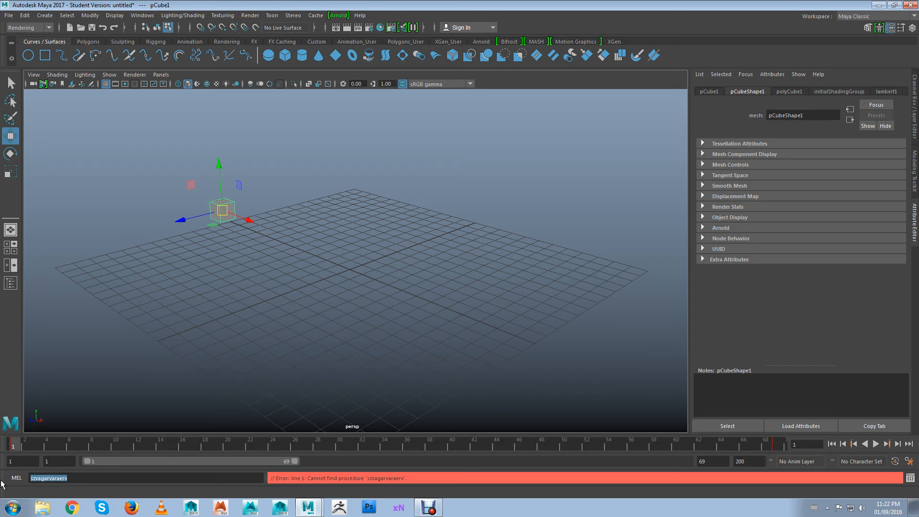
click(71, 480)
- Deselect the cube, show the Channel Box instead of the Attribute Editor, and narrow it to enlarge the viewport
click(501, 356)
key(ctrl+a)
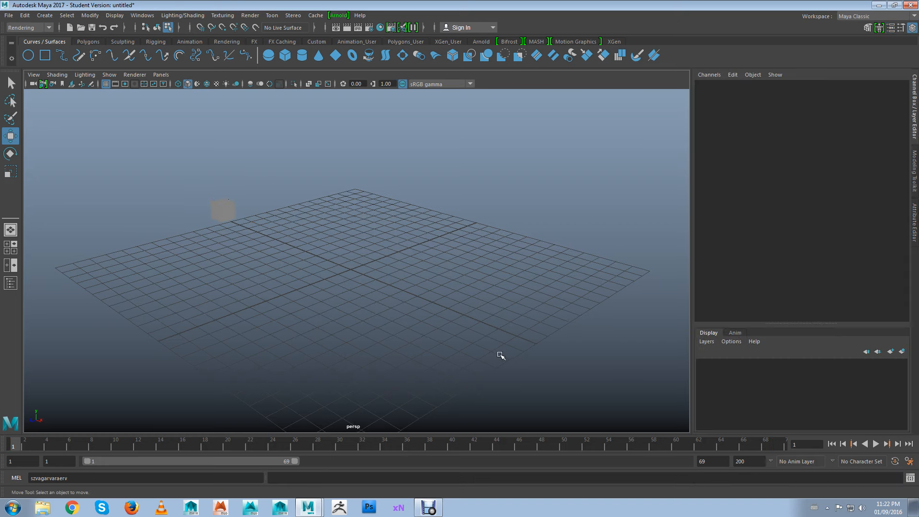
key(ctrl+a)
key(ctrl+a)
drag(684, 219, 780, 230)
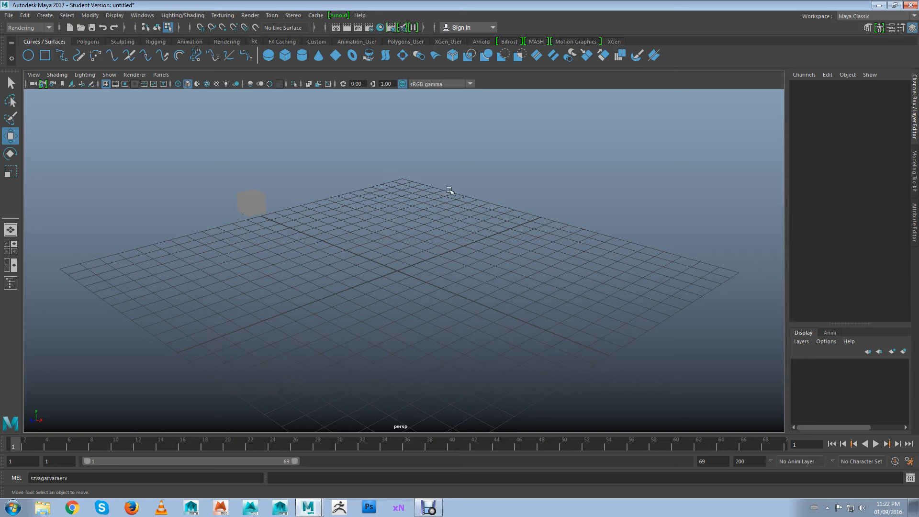
- Move the cube from the grid's edge to near the origin, at about X 0.633, Y 0.246, Z -0.793
click(254, 203)
drag(266, 213, 433, 277)
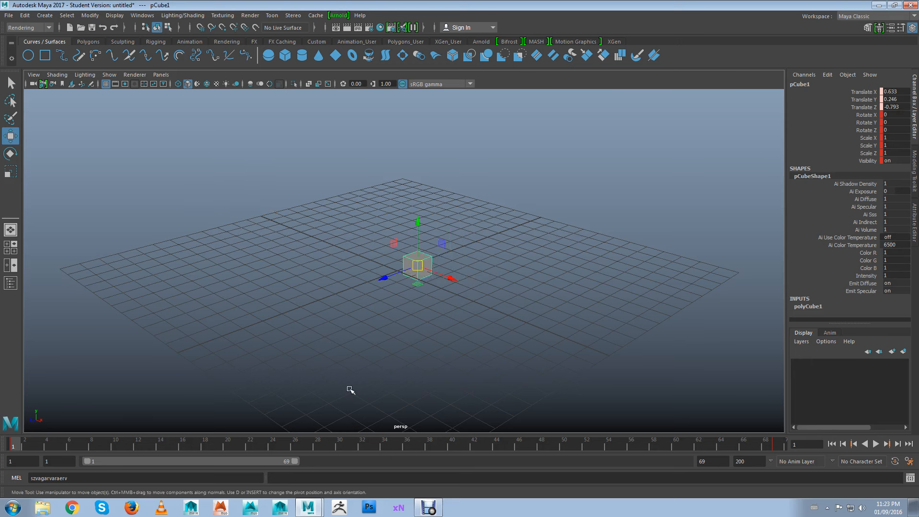
click(681, 226)
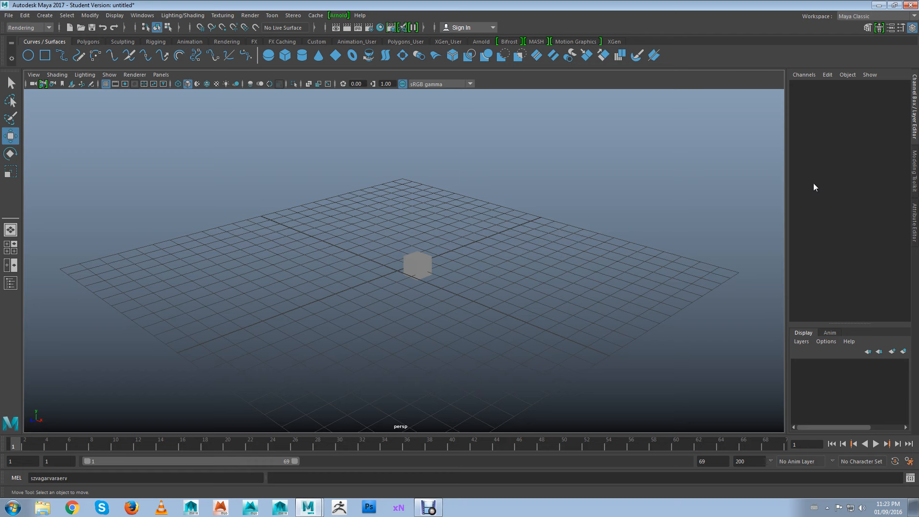
- Break the animation connections on all of the cube's channels from Translate X through Visibility
click(414, 270)
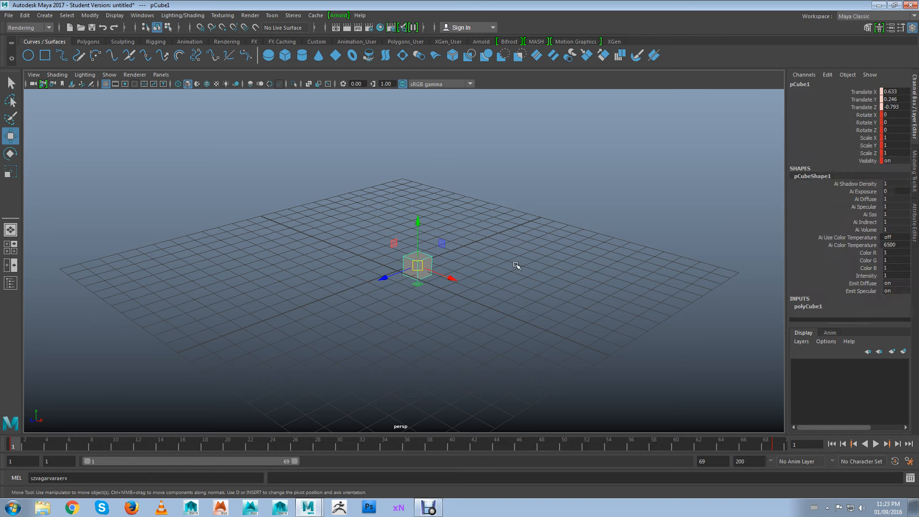
drag(852, 91, 854, 158)
right_click(854, 158)
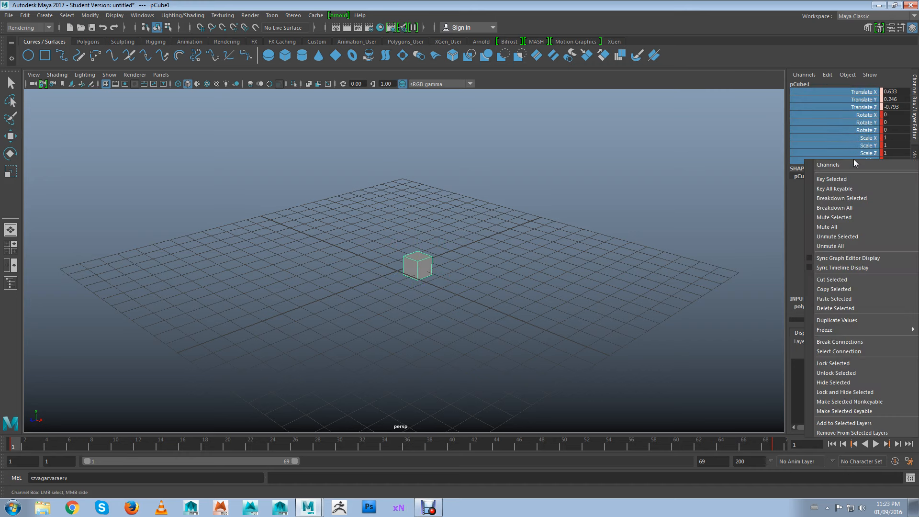
click(827, 341)
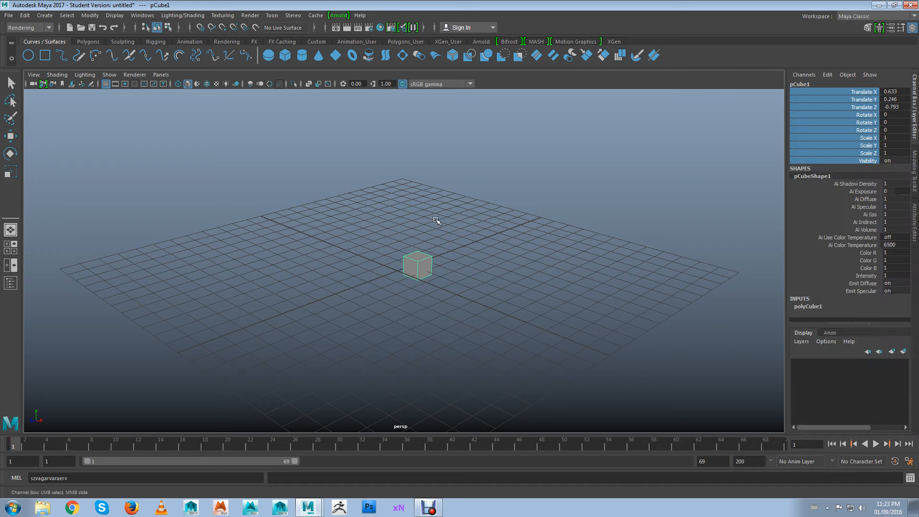
- Set the cube's Translate X, Y and Z to 0, activate the Move tool, and deselect the cube
drag(900, 91, 896, 109)
text(0)
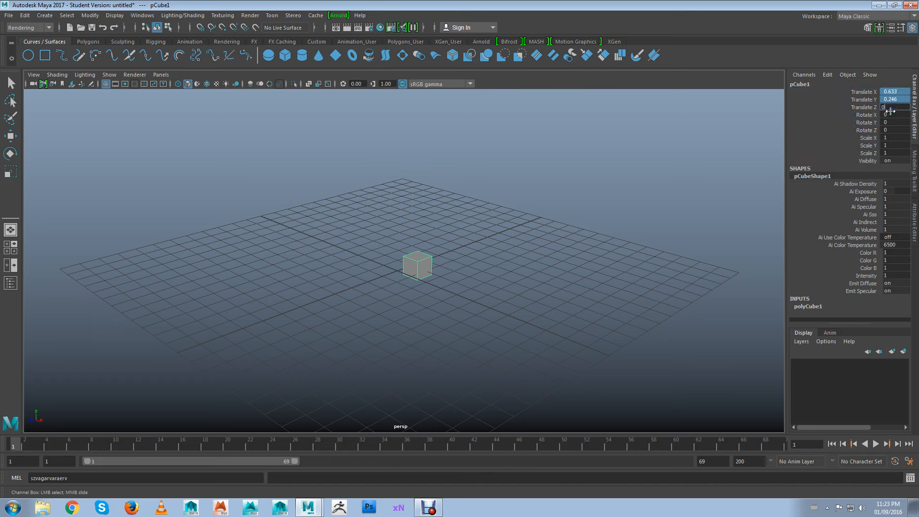
key(Return)
key(w)
click(455, 338)
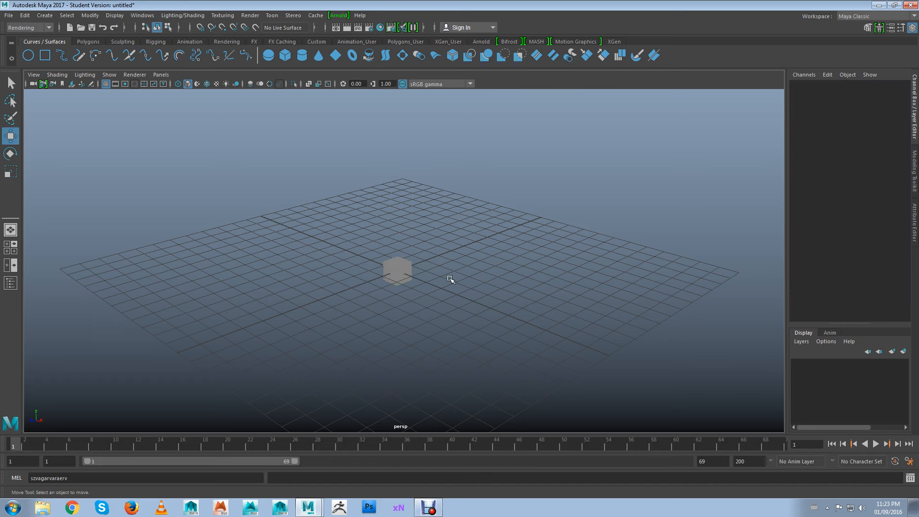
- Expand the cube's polyCube1 input settings and review its shape, construction and transform channels
click(404, 267)
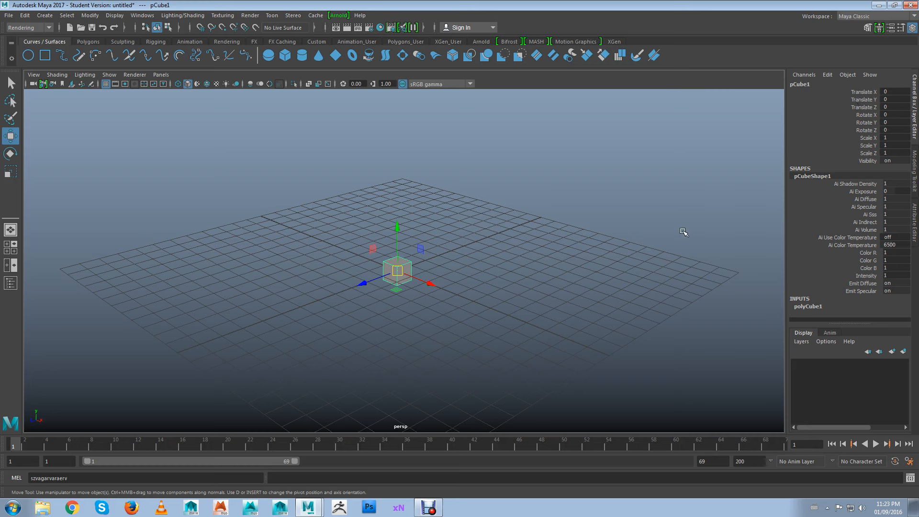
click(550, 277)
click(400, 268)
click(812, 307)
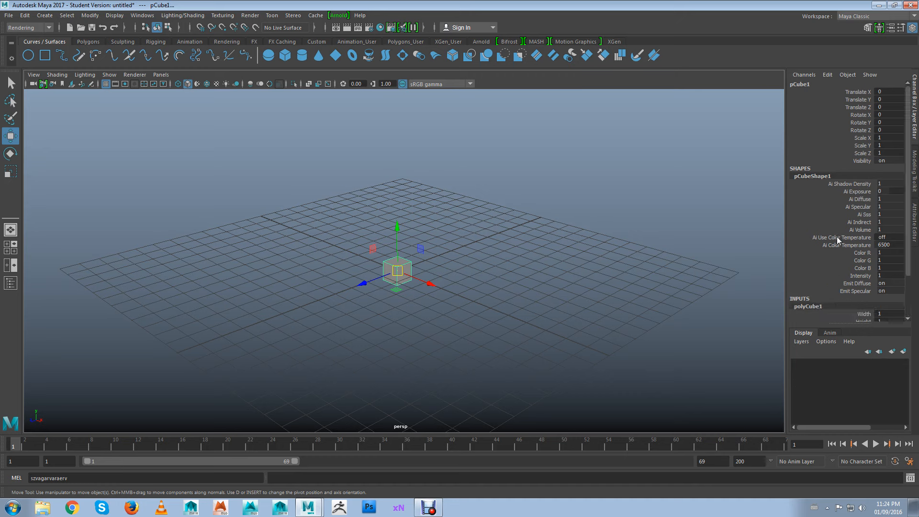
scroll(842, 216, down, 2)
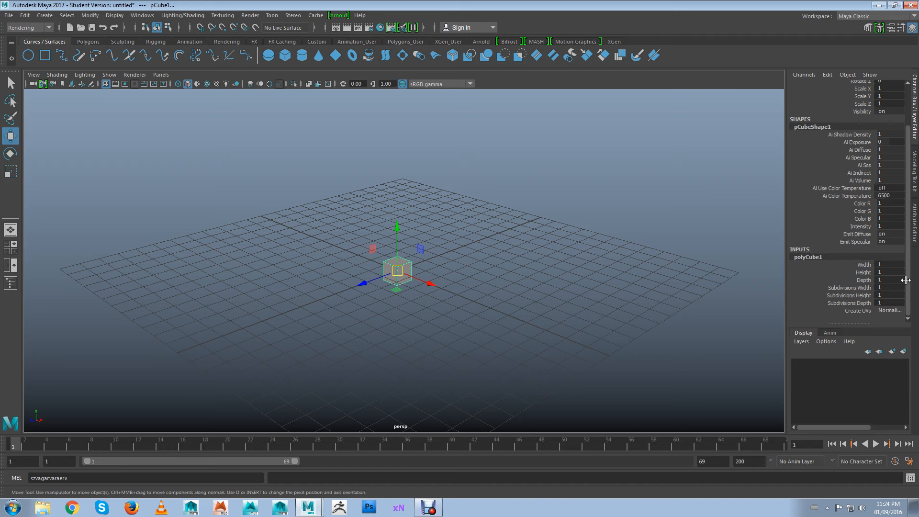
mouse_move(908, 281)
mouse_down()
mouse_move(903, 250)
mouse_move(909, 290)
mouse_up()
scroll(857, 266, up, 3)
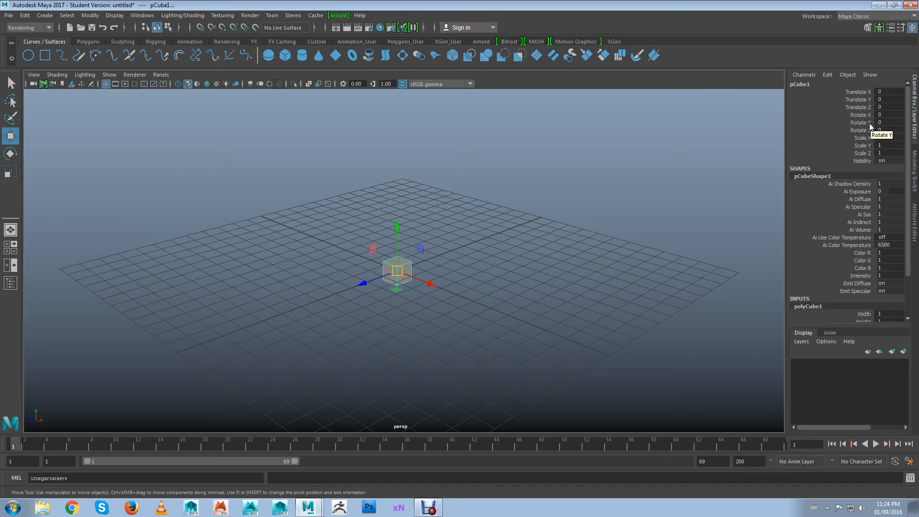
- Review the cube's remaining input channels, deselect it, and compare the Layer Editor's display layers with its animation layers
double_click(881, 107)
scroll(853, 204, down, 2)
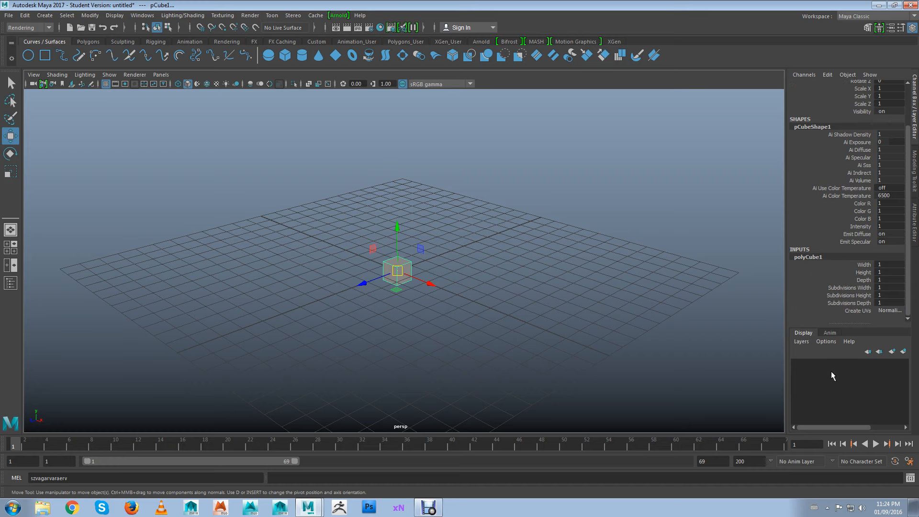
click(646, 272)
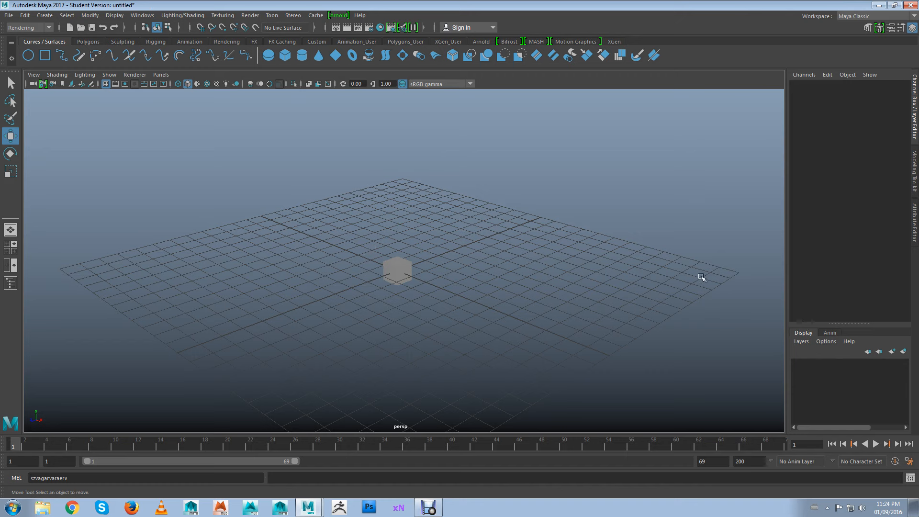
click(829, 333)
click(796, 335)
click(827, 334)
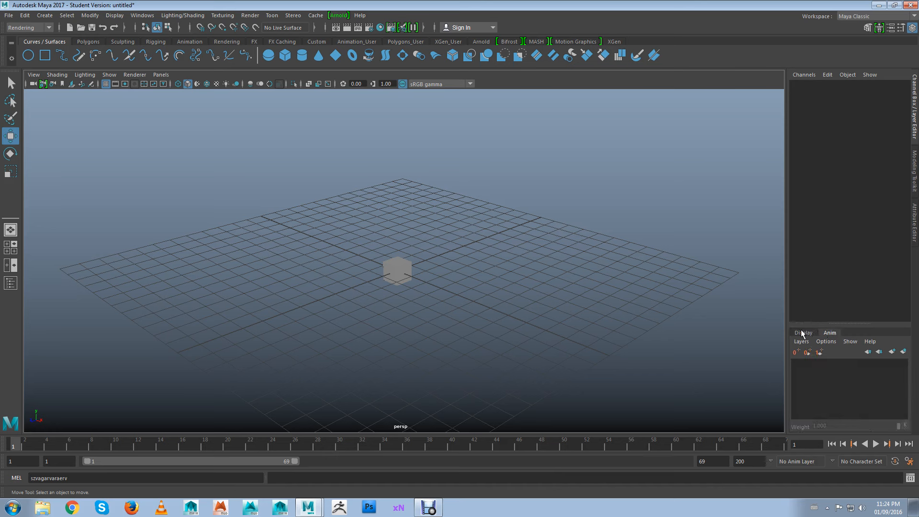
click(805, 333)
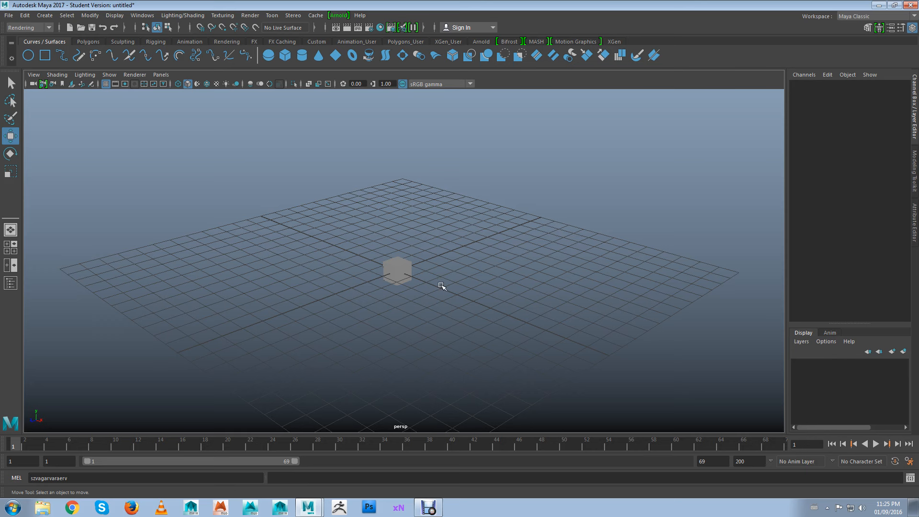
- Activate the Select tool, select the cube, and create a new display layer containing it
key(q)
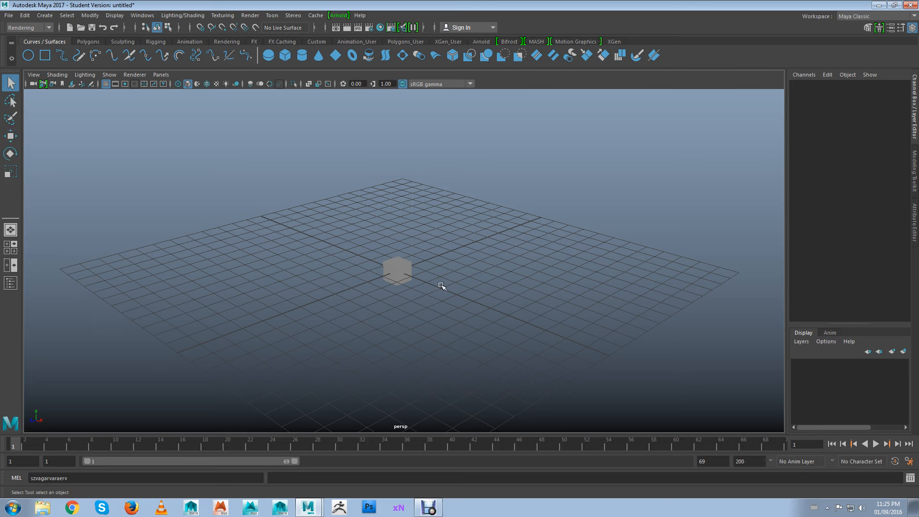
click(407, 268)
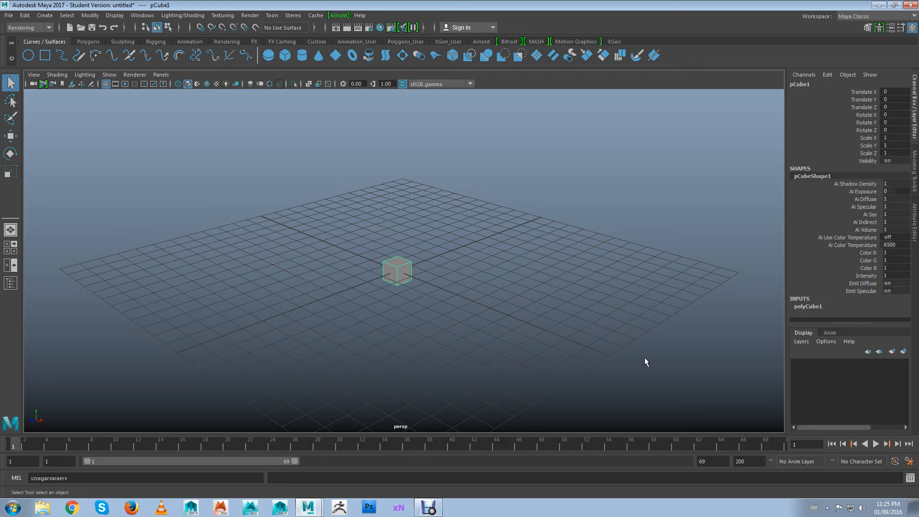
click(903, 352)
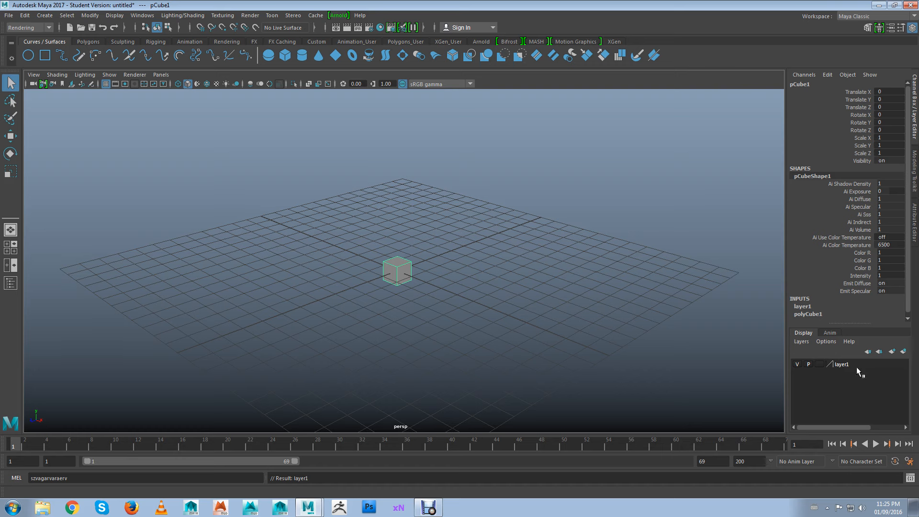
- Rename the new display layer as cube_disp_1, give it a dark blue colour, and save the layer settings
double_click(844, 365)
drag(382, 188, 333, 186)
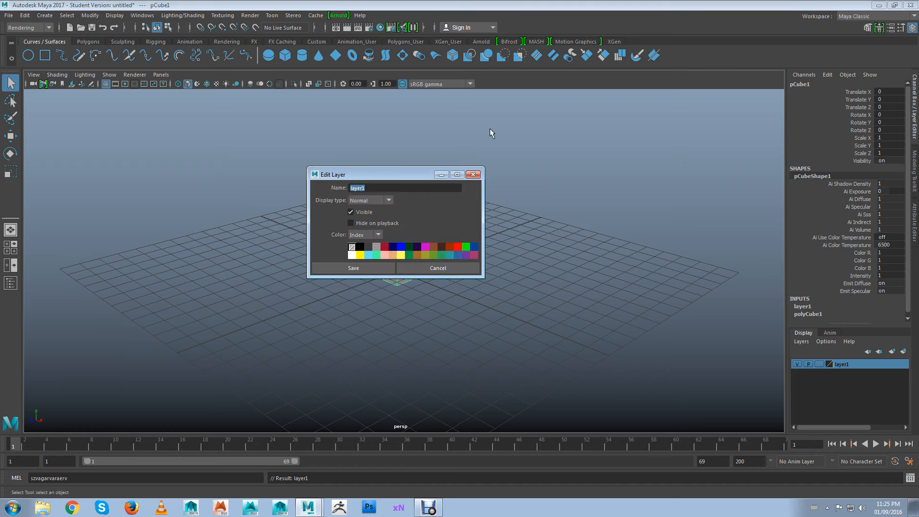
text(cube_disp_1)
click(392, 247)
click(385, 267)
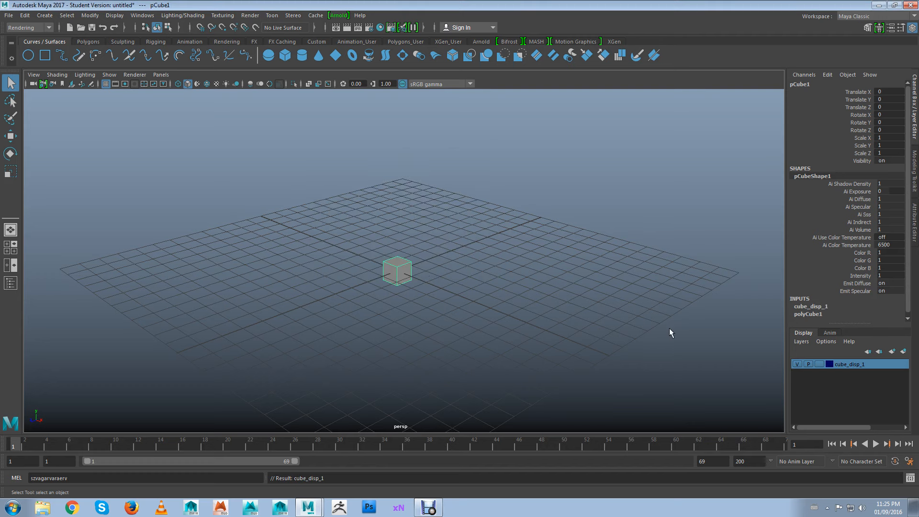
- Toggle the visibility of the cube_disp_1 layer off and on twice
click(797, 364)
click(797, 365)
click(797, 364)
click(797, 364)
- Cycle the cube_disp_1 layer's display type through Template and Reference and return it to normal
click(821, 364)
click(820, 365)
click(821, 365)
click(821, 364)
click(821, 365)
click(820, 364)
click(820, 365)
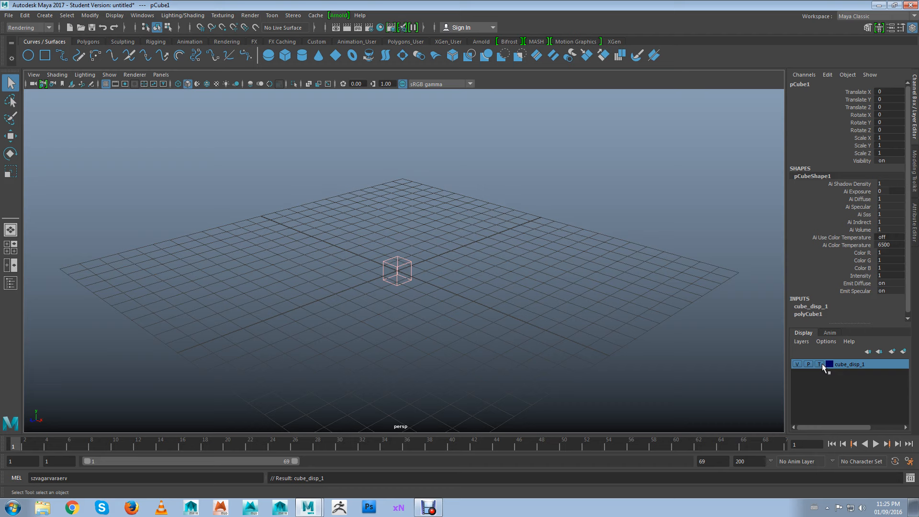
click(821, 364)
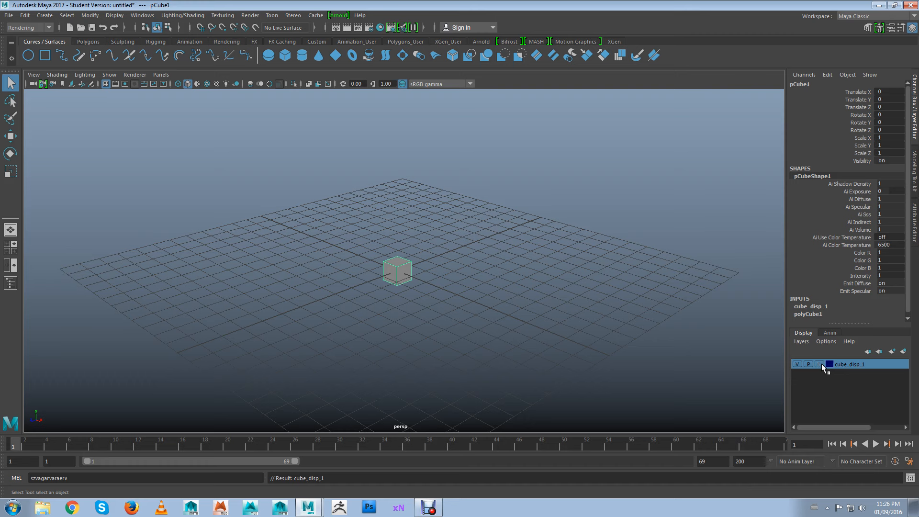
- Deselect and reselect the cube, set the cube_disp_1 layer to Template, and clear the selection
click(376, 282)
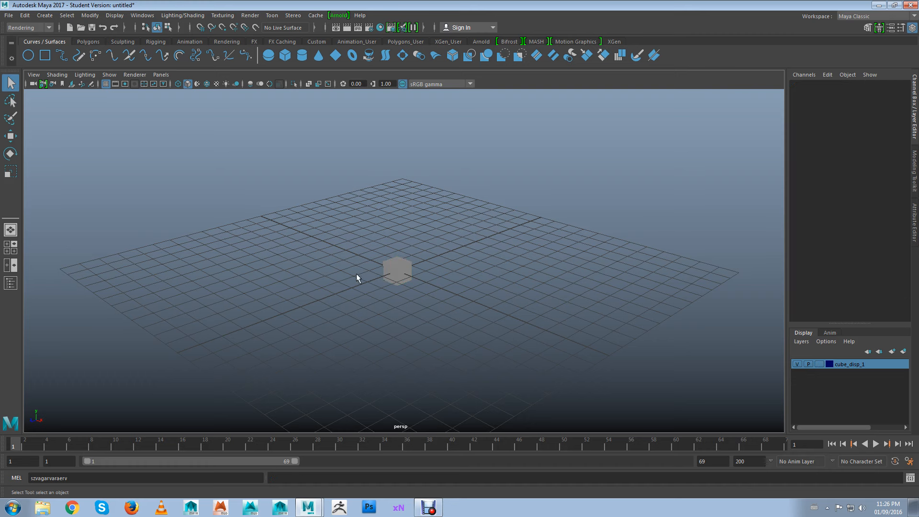
click(391, 261)
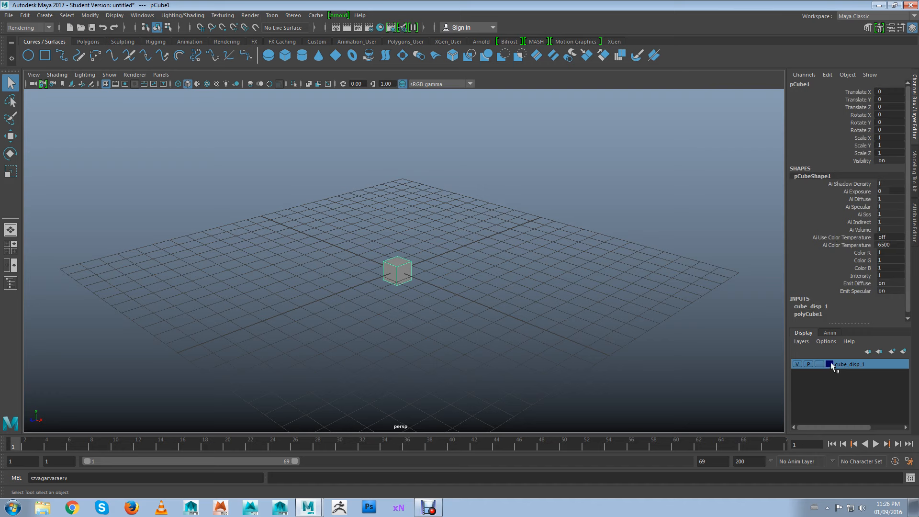
click(820, 364)
click(820, 363)
click(820, 364)
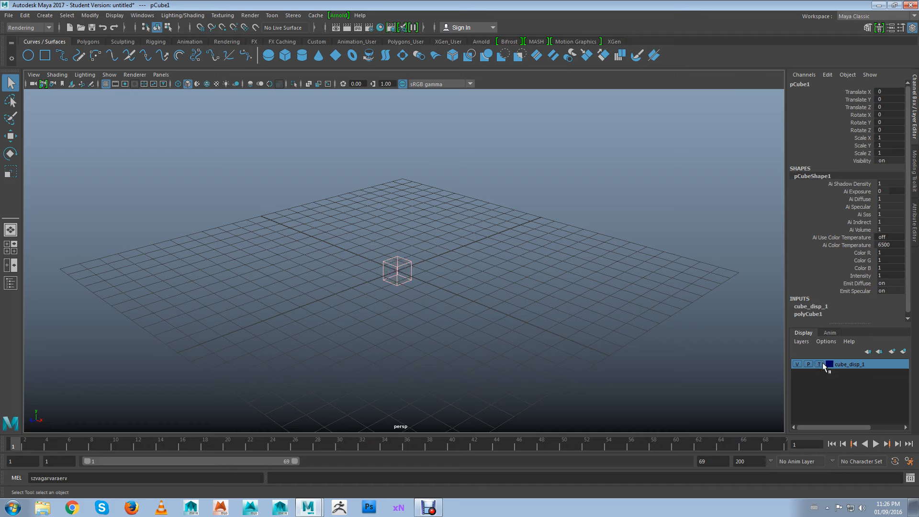
click(385, 286)
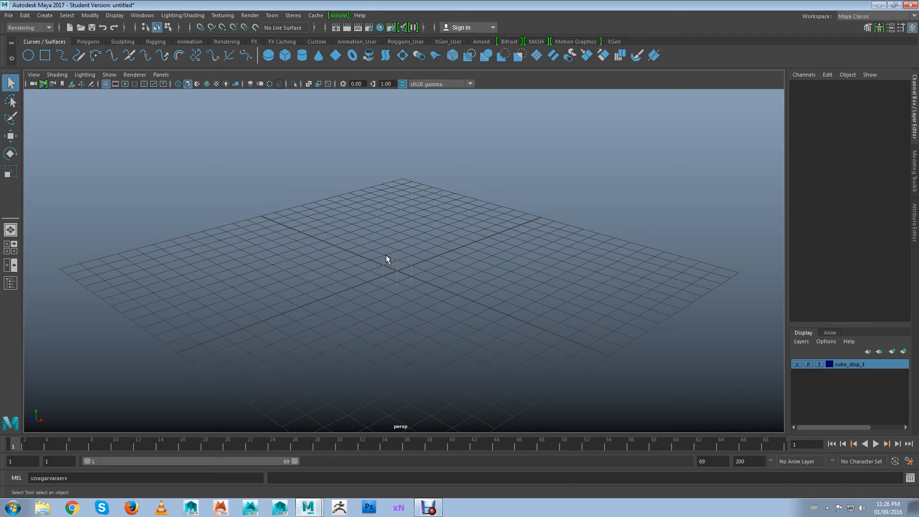
- Hide the viewport grid and examine the templated cube's wireframe from several angles and distances
alt+right_drag(401, 262, 634, 320)
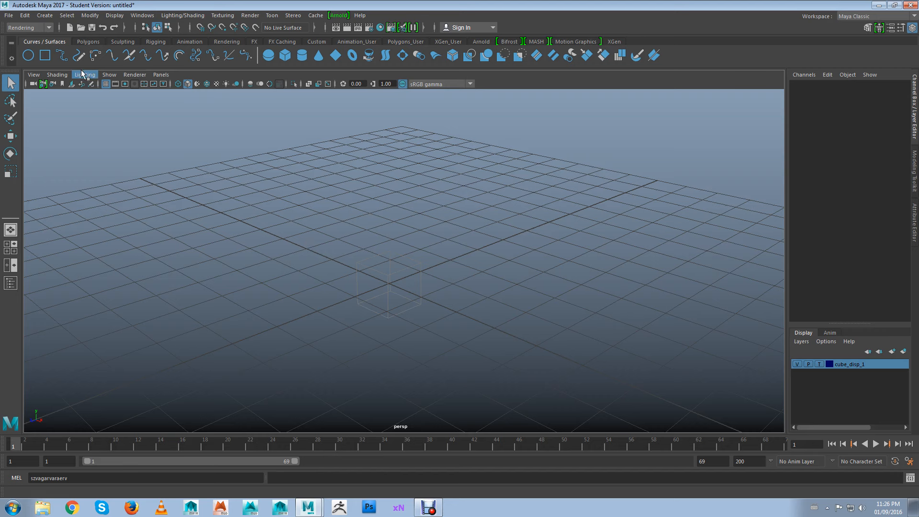
click(107, 85)
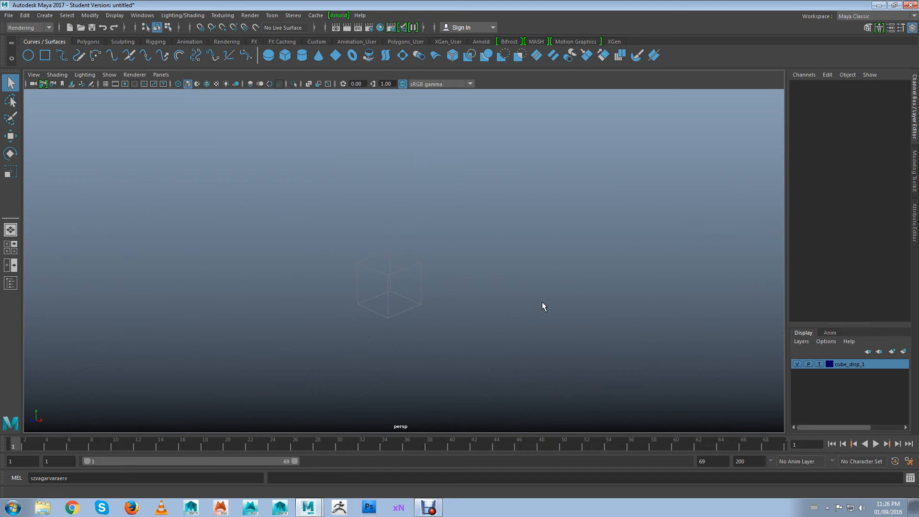
alt+middle_drag(522, 291, 520, 378)
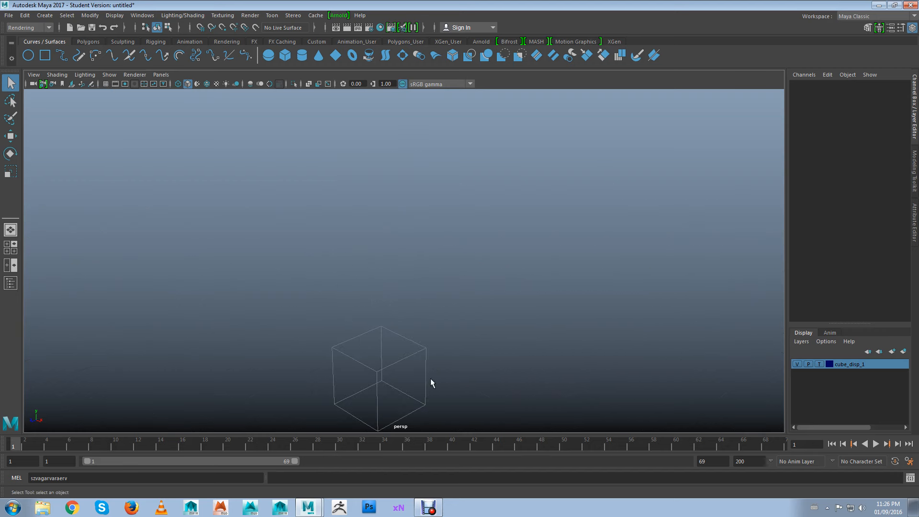
alt+drag(436, 378, 341, 375)
alt+right_drag(479, 328, 400, 314)
alt+middle_drag(396, 312, 478, 270)
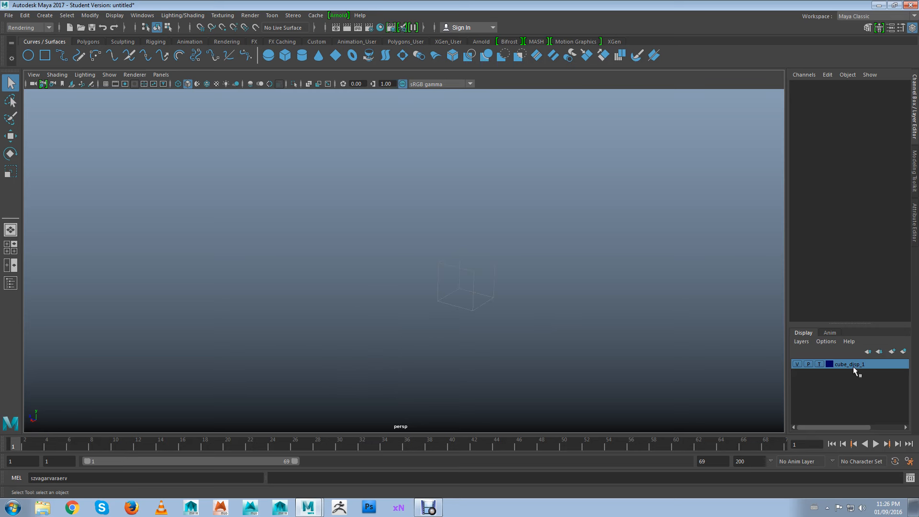
- Set the cube_disp_1 layer to Reference, try to select the cube, inspect its shading, and return the layer to normal
click(818, 363)
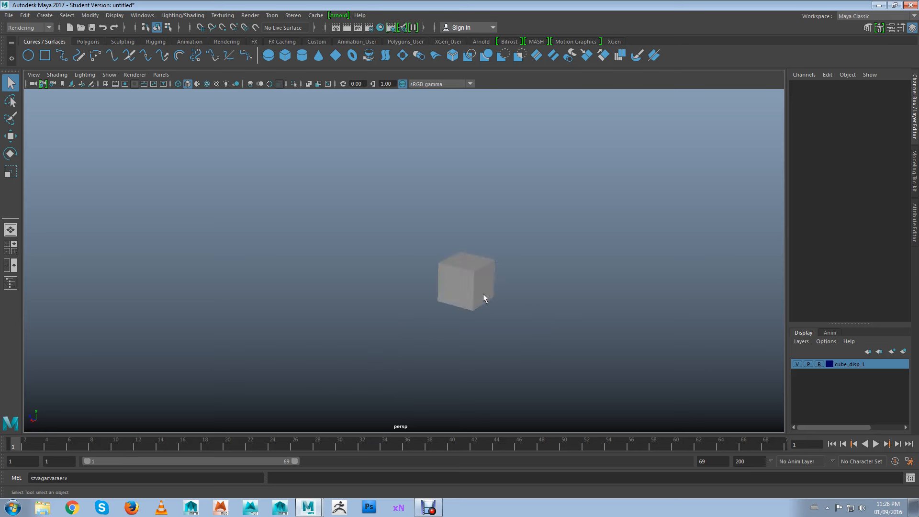
drag(439, 292, 403, 324)
alt+middle_drag(516, 262, 473, 289)
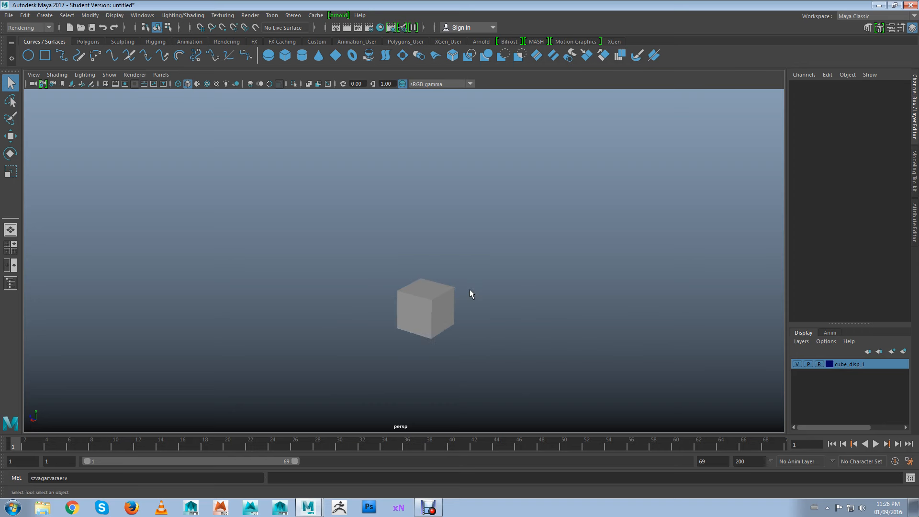
alt+right_drag(473, 289, 664, 309)
alt+middle_drag(600, 332, 584, 279)
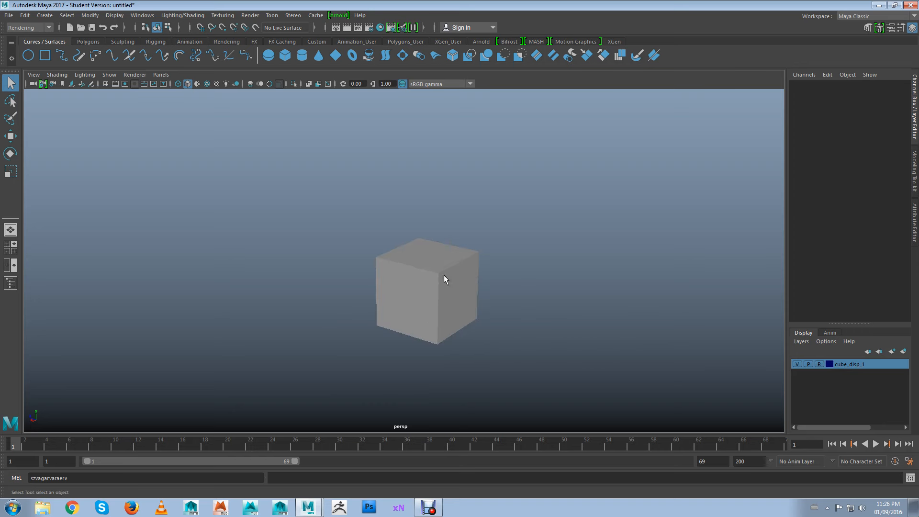
alt+drag(348, 276, 398, 289)
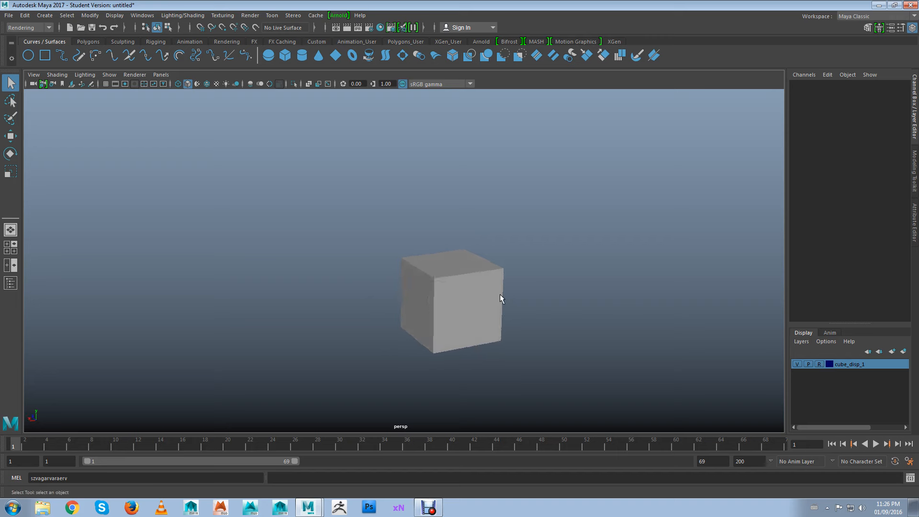
alt+drag(511, 292, 499, 289)
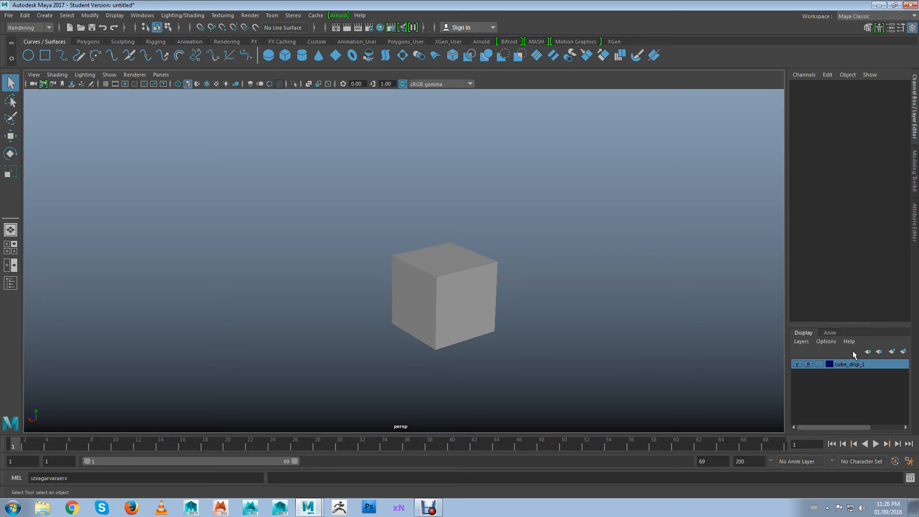
- Add two empty display layers and move cube_disp_1 to the top of the layer list
click(892, 352)
click(892, 352)
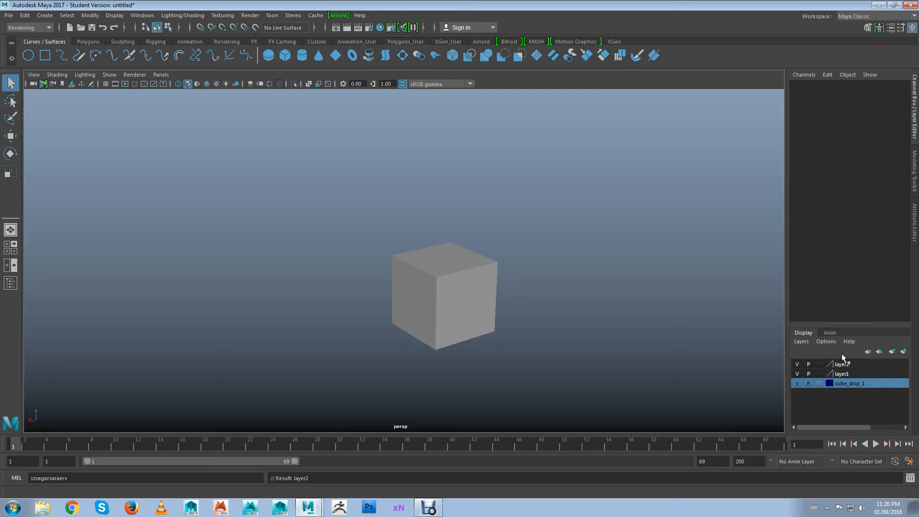
click(868, 353)
click(868, 352)
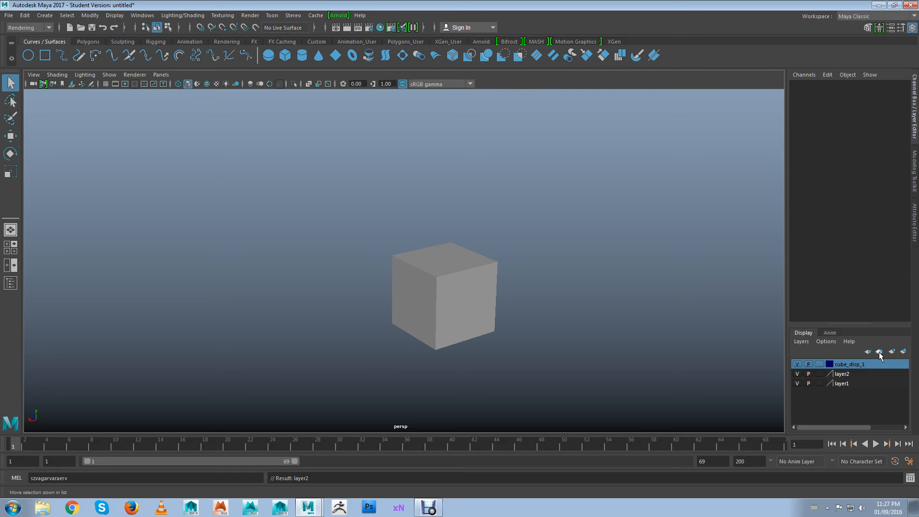
- Move the cube_disp_1 layer down and back up the layer list, finishing with it at the bottom
click(879, 352)
click(879, 352)
click(868, 353)
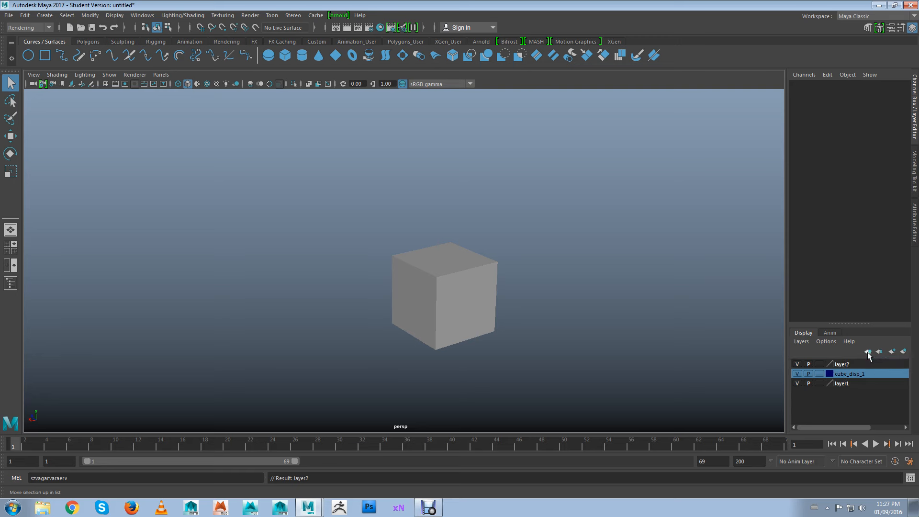
click(868, 353)
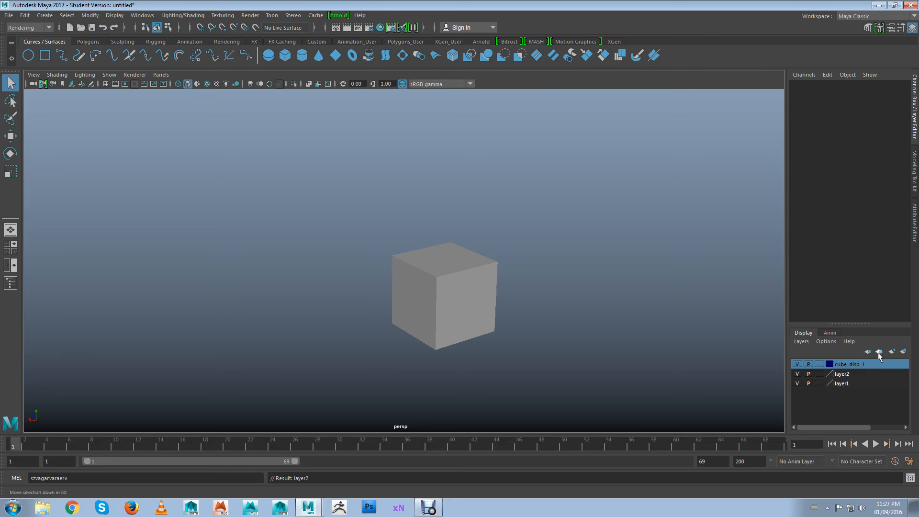
click(879, 352)
click(879, 352)
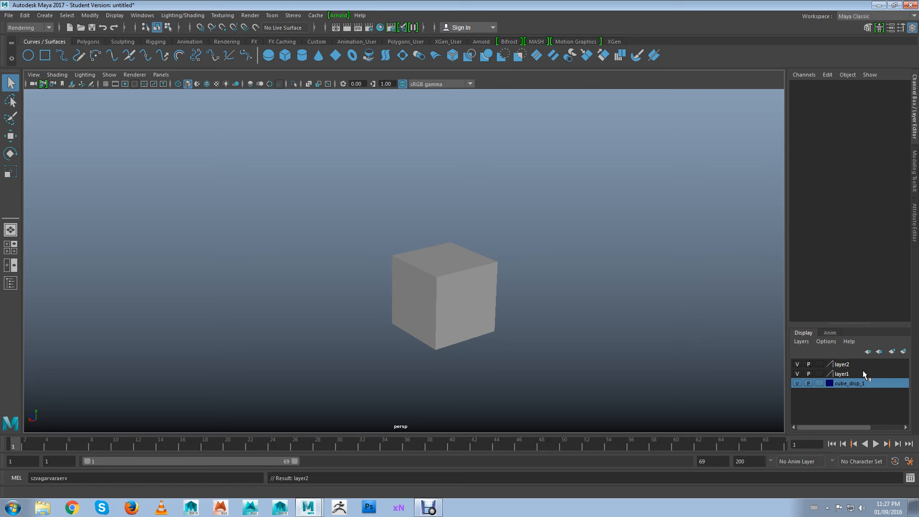
- Select the cube, review its transform and shape channels, and expand its polyCube1 input settings
click(461, 318)
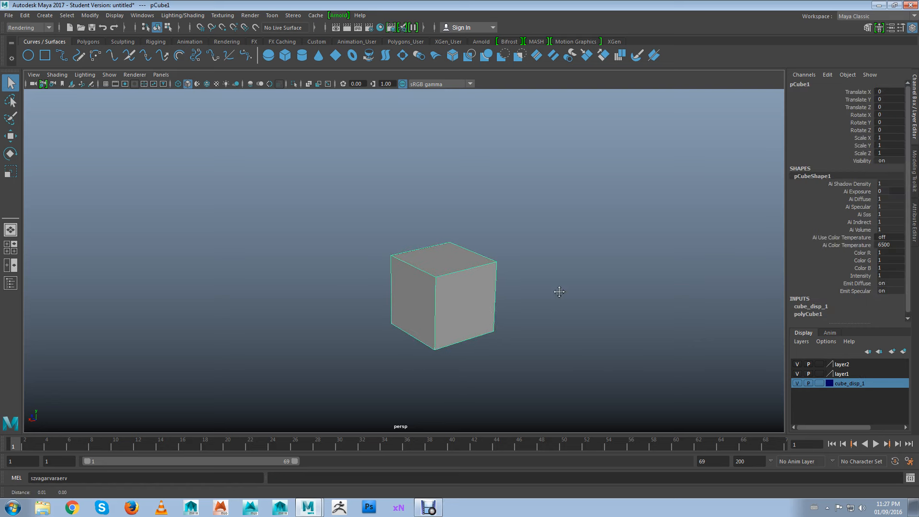
alt+middle_drag(556, 289, 530, 272)
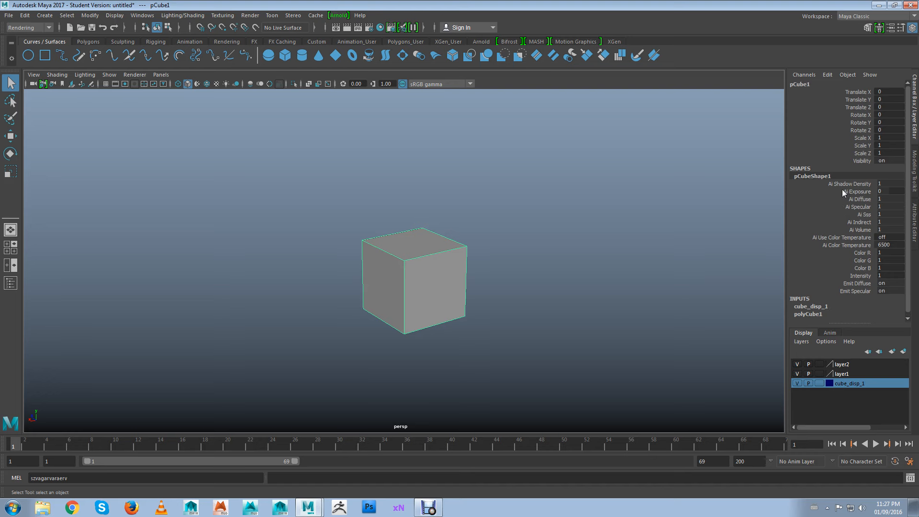
scroll(841, 191, down, 1)
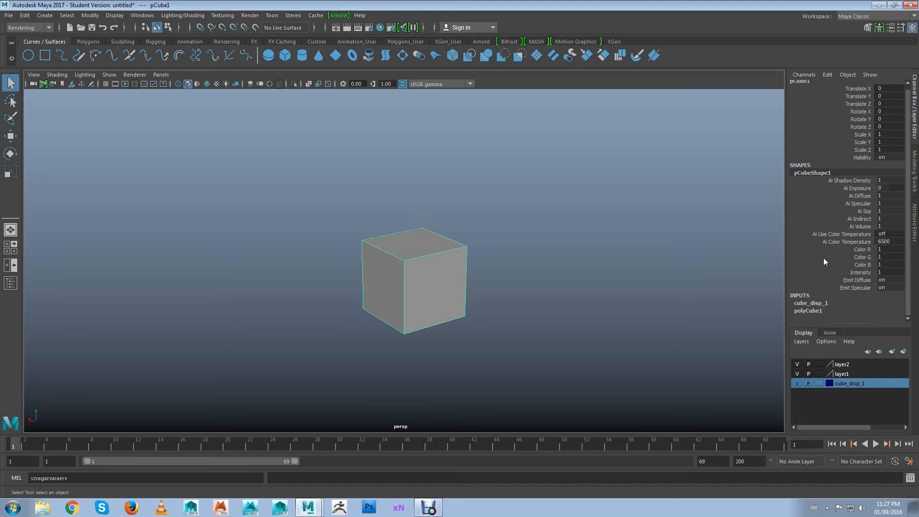
scroll(823, 249, up, 1)
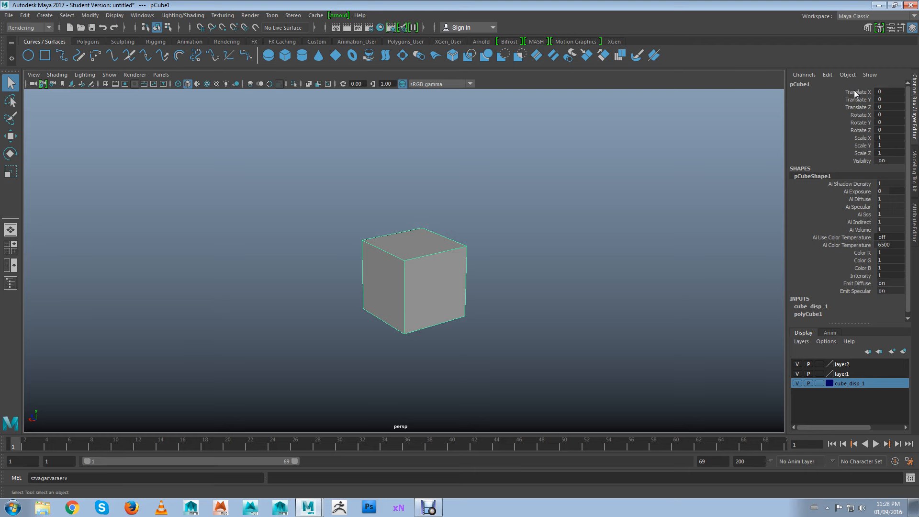
scroll(847, 167, down, 1)
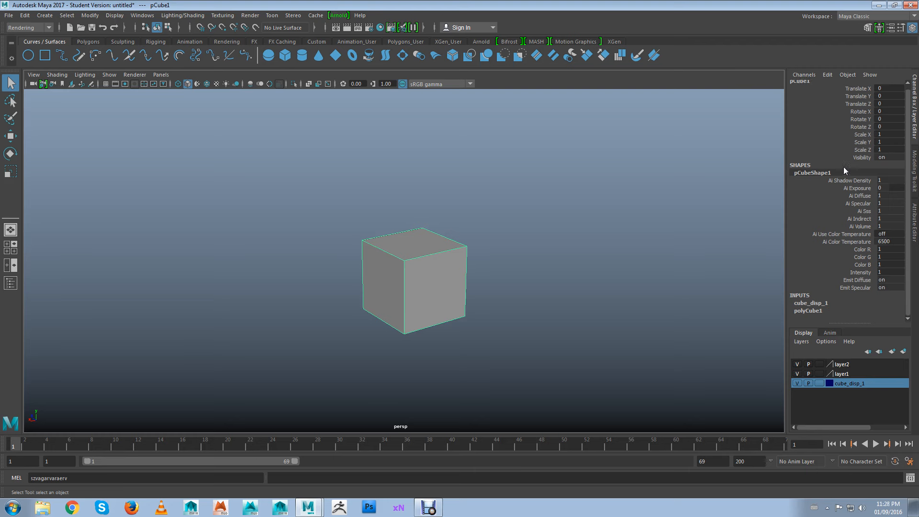
click(814, 311)
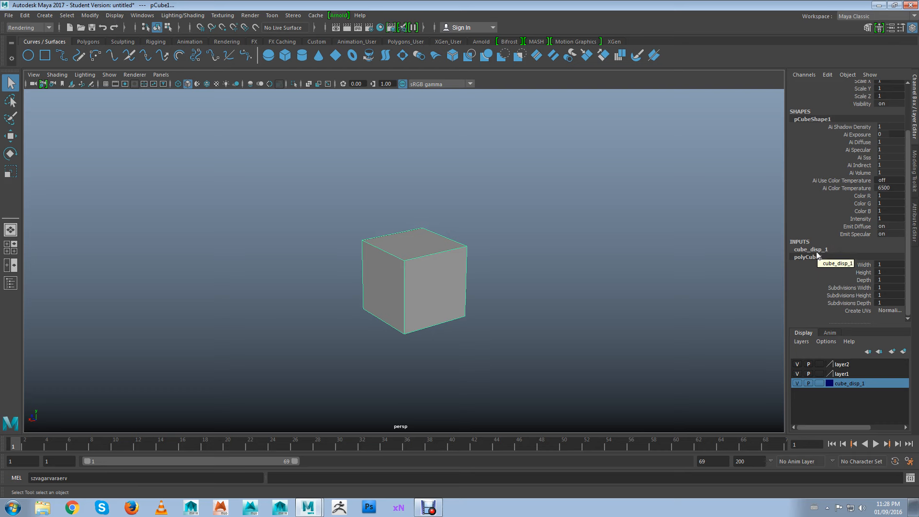
- Collapse and re-expand the cube's cube_disp_1 and polyCube1 input entries to review their settings, finishing with both collapsed
scroll(816, 254, up, 3)
click(808, 310)
scroll(817, 269, down, 3)
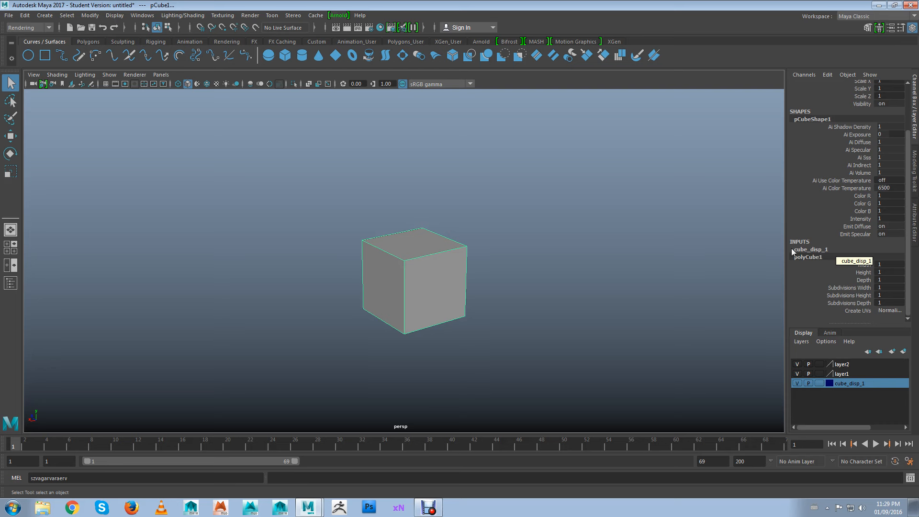
click(816, 251)
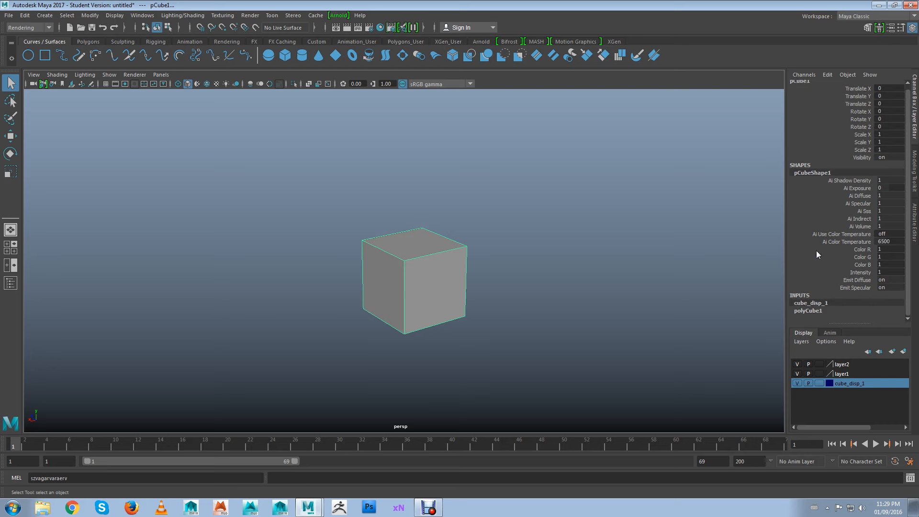
double_click(820, 303)
click(815, 312)
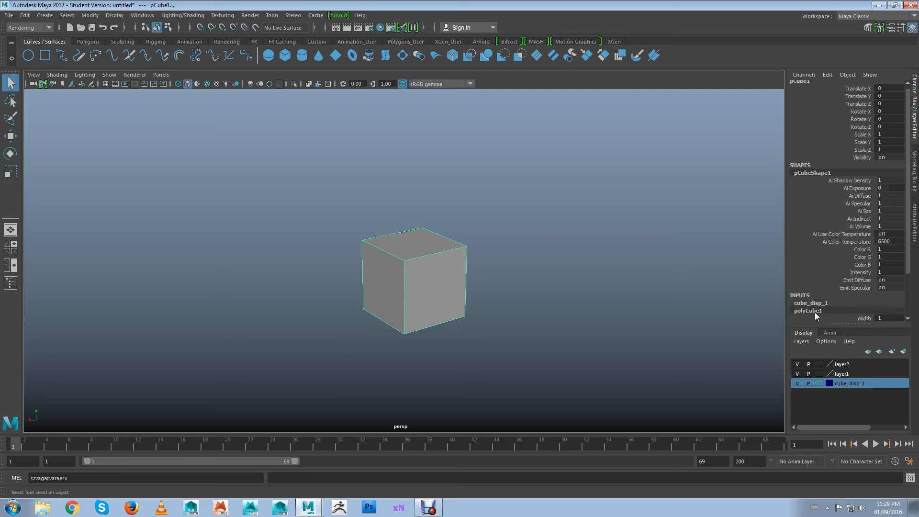
click(823, 300)
scroll(829, 296, up, 1)
scroll(825, 296, down, 1)
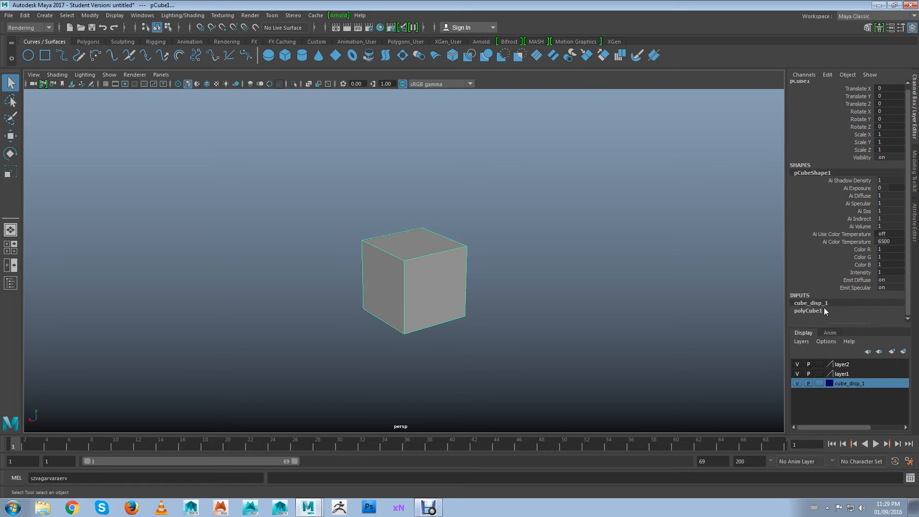
scroll(829, 303, up, 1)
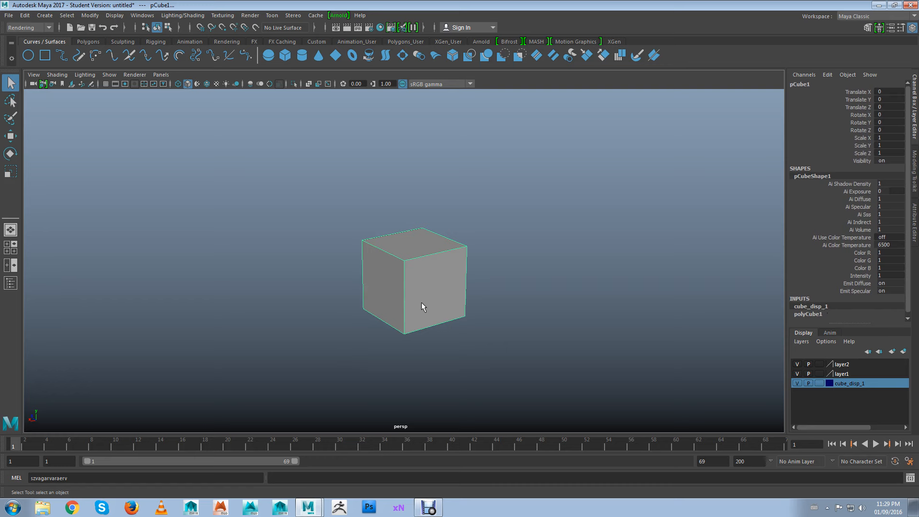
alt+middle_drag(452, 287, 435, 269)
alt+right_drag(413, 306, 529, 337)
alt+middle_drag(388, 257, 406, 263)
scroll(406, 263, down, 3)
scroll(405, 263, up, 2)
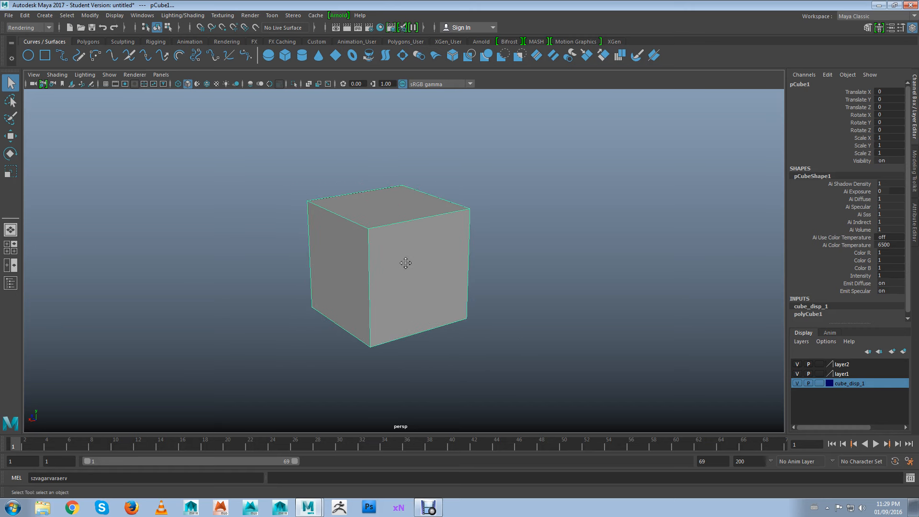
mouse_move(390, 231)
alt+mouse_down()
mouse_move(403, 244)
mouse_move(393, 229)
alt+mouse_up()
alt+middle_drag(402, 226, 408, 244)
scroll(408, 245, down, 1)
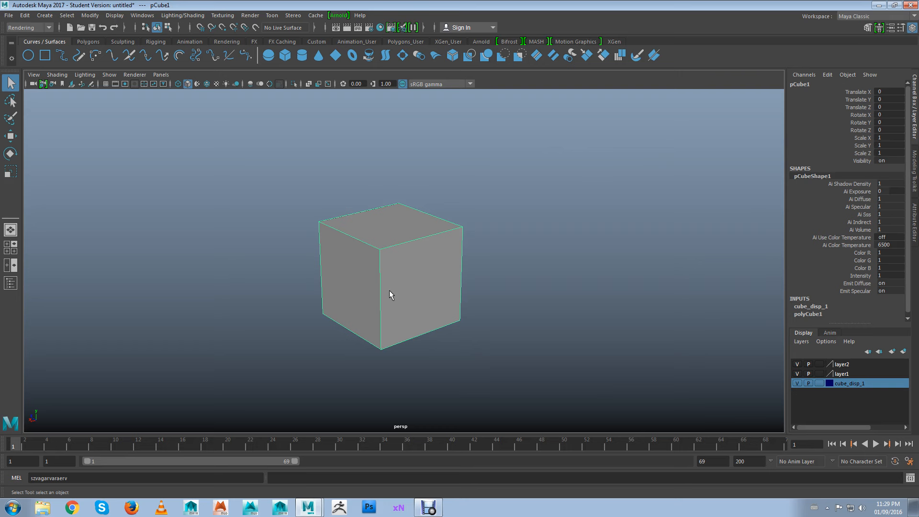
- Open the cube's Attribute Editor and expand the Display and Drawing Overrides sections of its pCube1 transform node
key(ctrl+a)
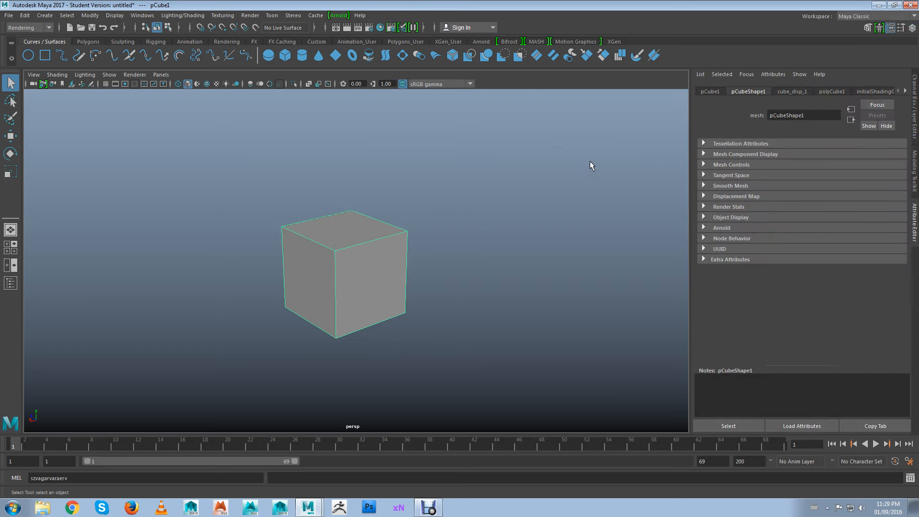
click(711, 92)
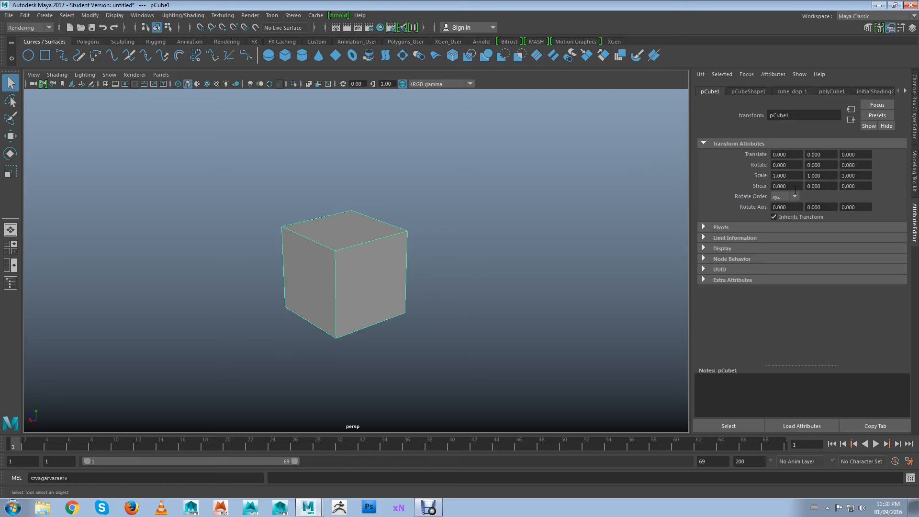
click(736, 251)
scroll(736, 252, down, 3)
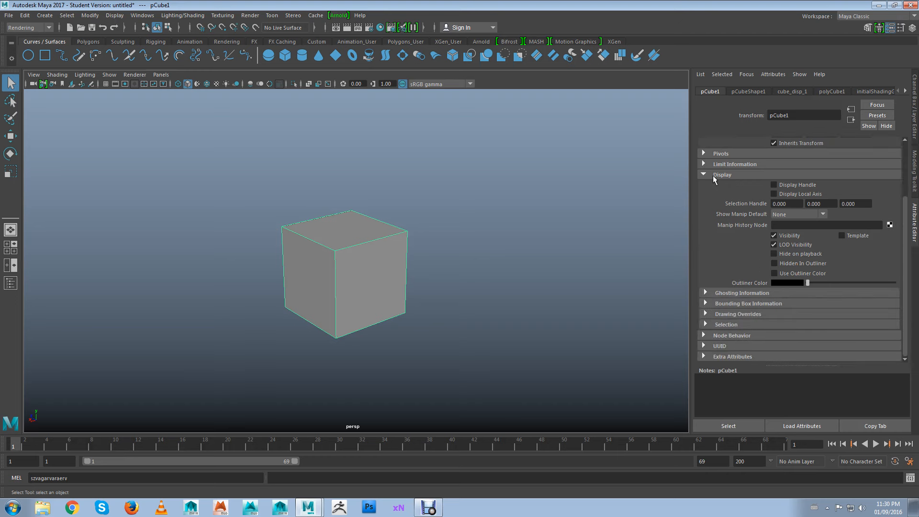
click(716, 313)
scroll(728, 300, down, 3)
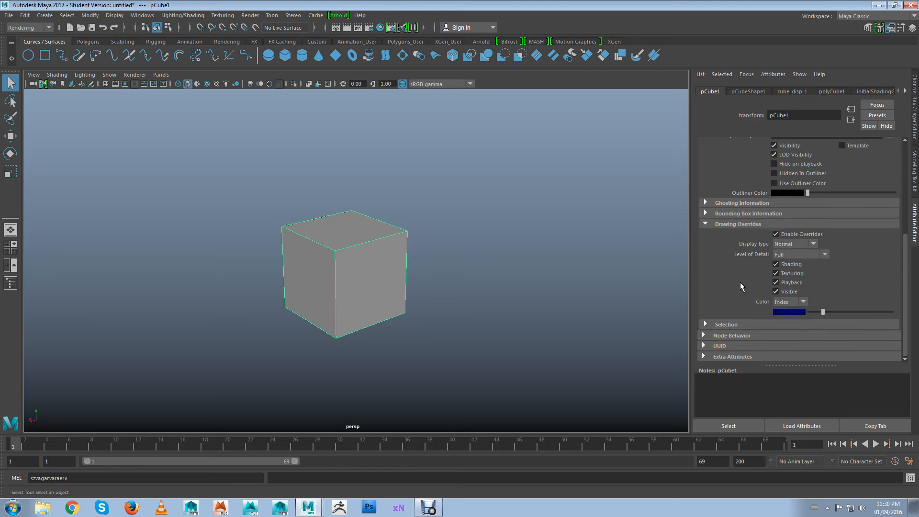
- Deselect and reselect the cube, and try to change its Drawing Overrides index color
click(487, 218)
click(347, 294)
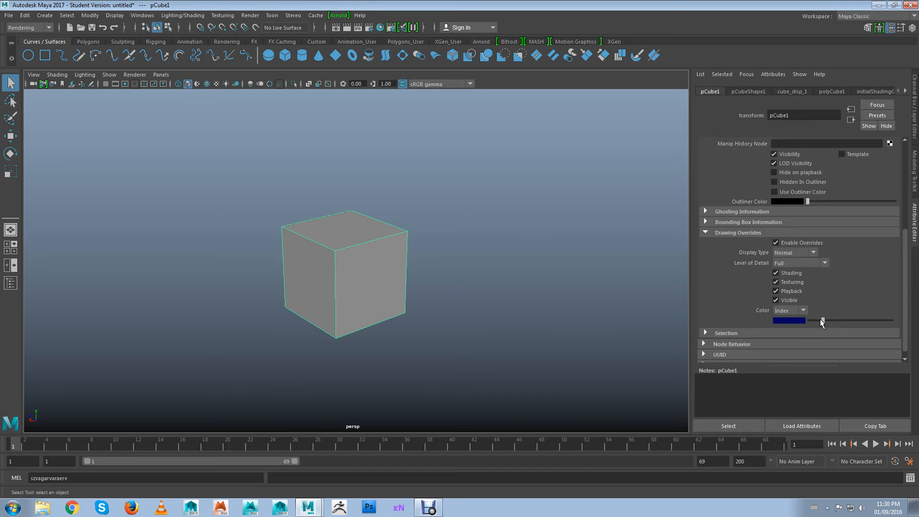
drag(822, 320, 863, 320)
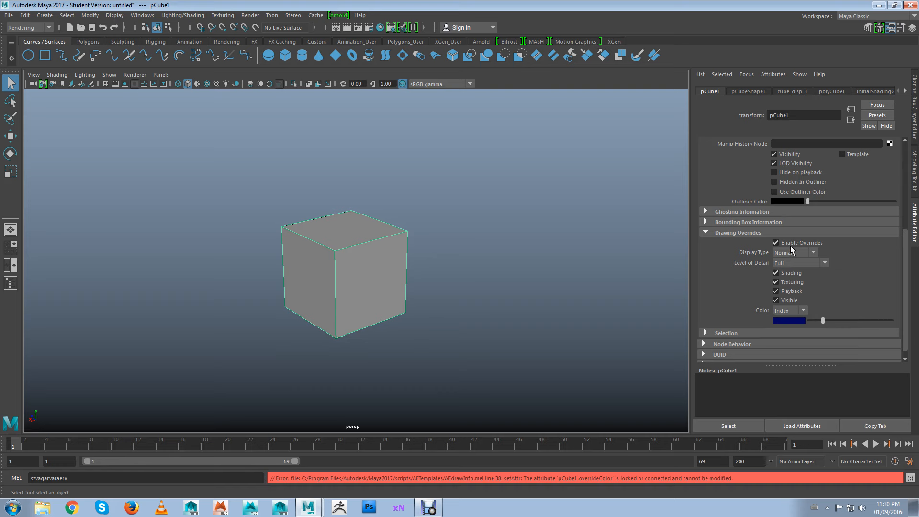
click(802, 309)
click(803, 308)
drag(823, 321, 841, 324)
- Review pCube1's Display and Drawing Overrides settings, including the Color mode and Level of Detail options
scroll(837, 314, down, 1)
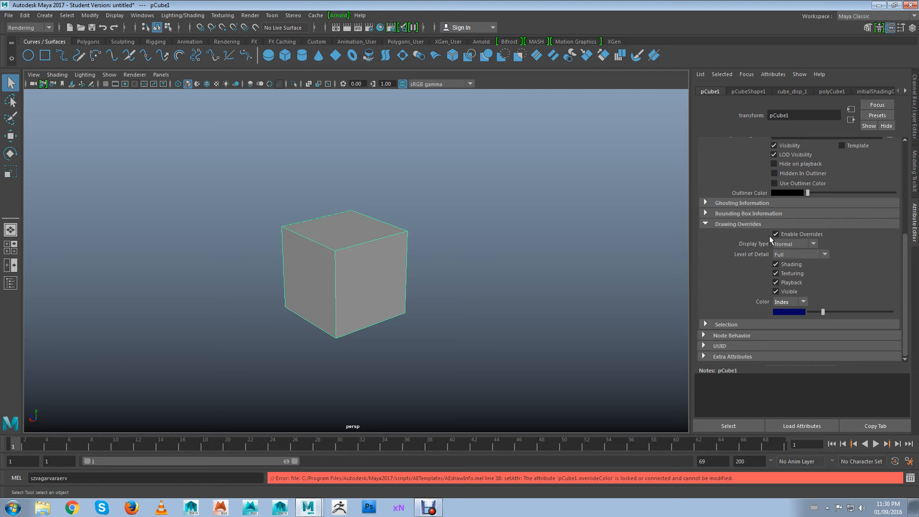
scroll(784, 240, up, 5)
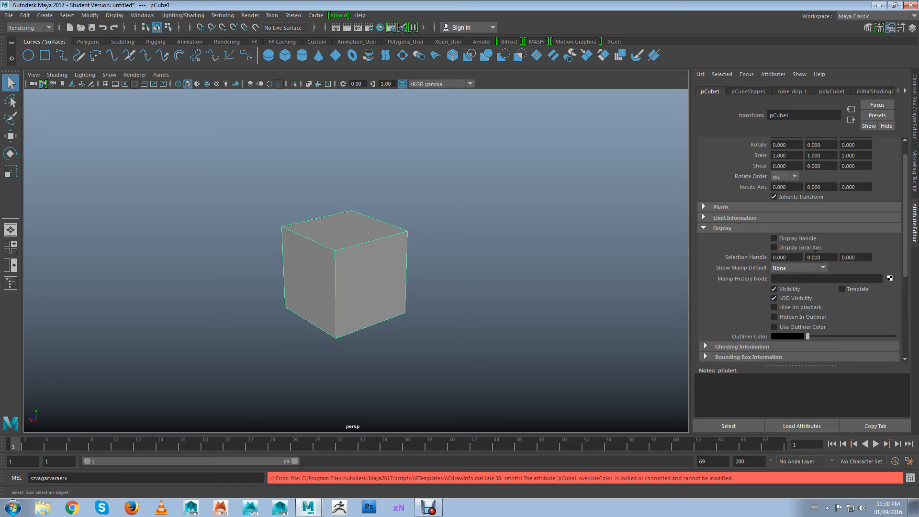
scroll(827, 279, down, 3)
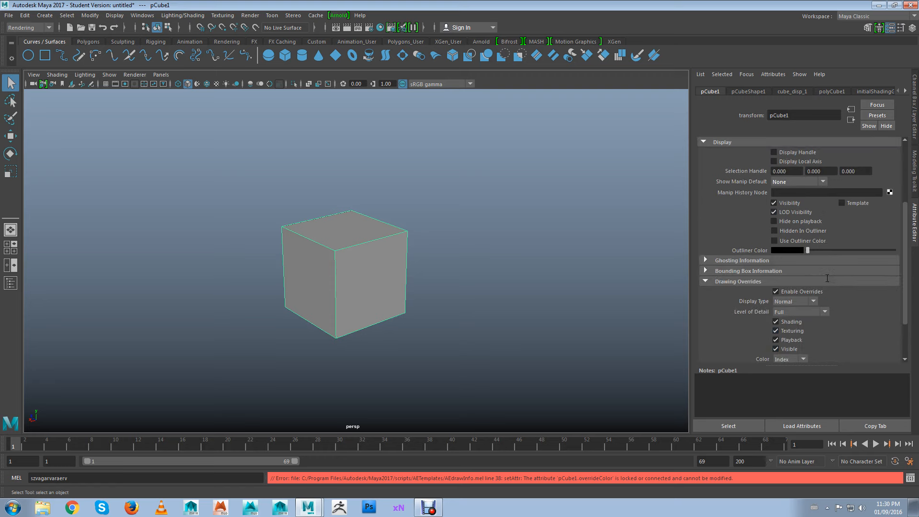
scroll(794, 325, down, 2)
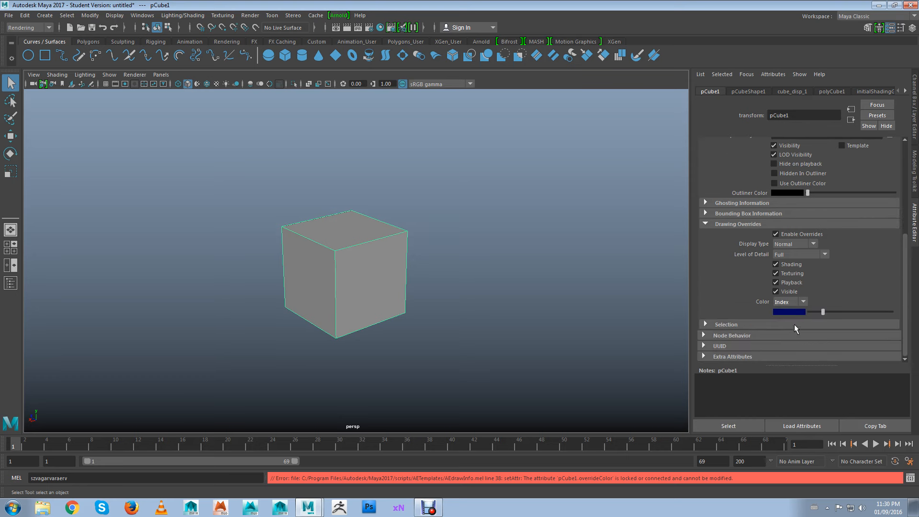
click(803, 303)
click(826, 255)
click(825, 256)
scroll(729, 338, up, 6)
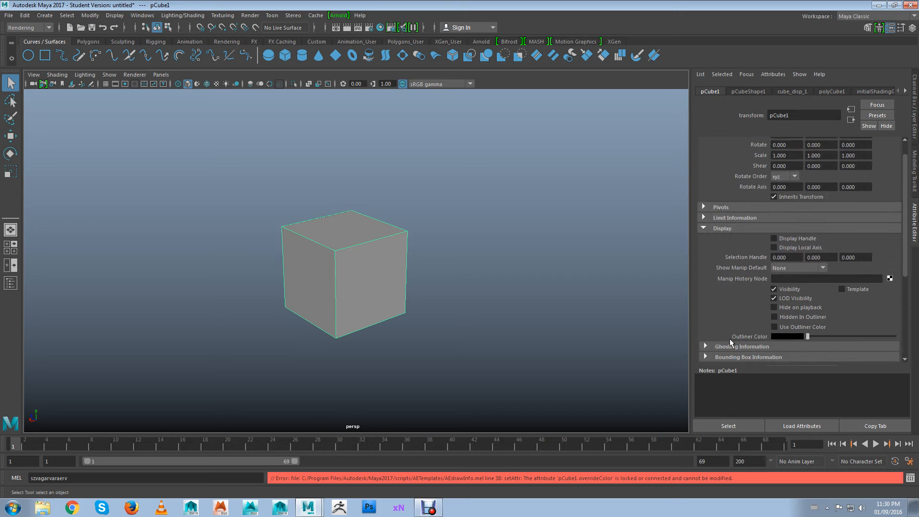
- Turn on Display Center in pCubeShape1's Mesh Component Display settings and check the cube deselected and selected
click(746, 91)
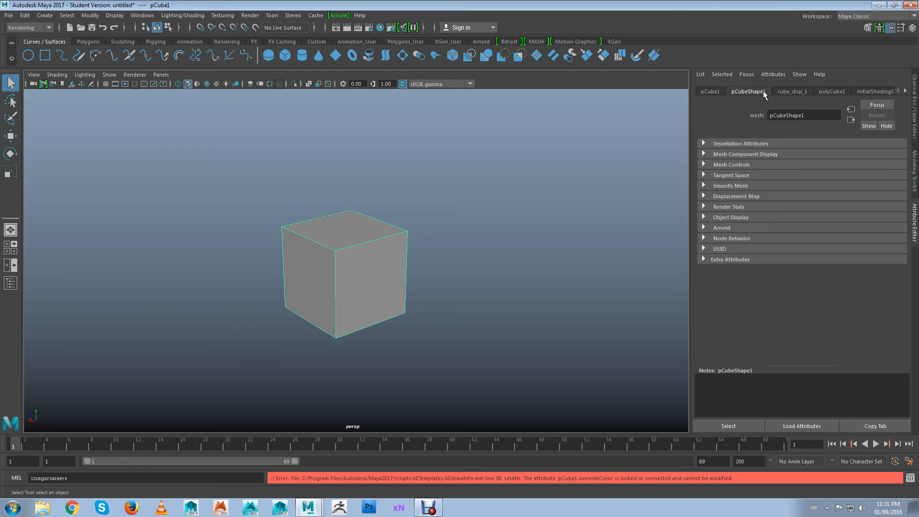
click(730, 155)
scroll(751, 157, down, 4)
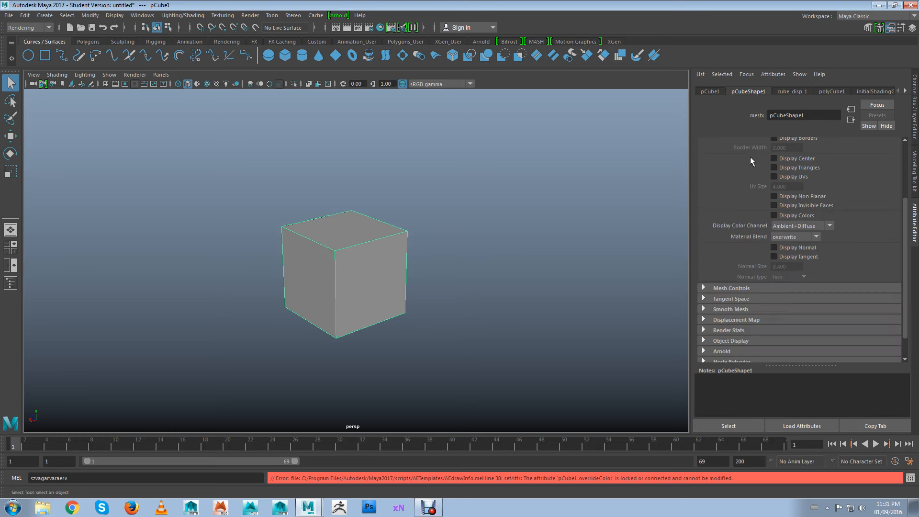
scroll(752, 182, up, 4)
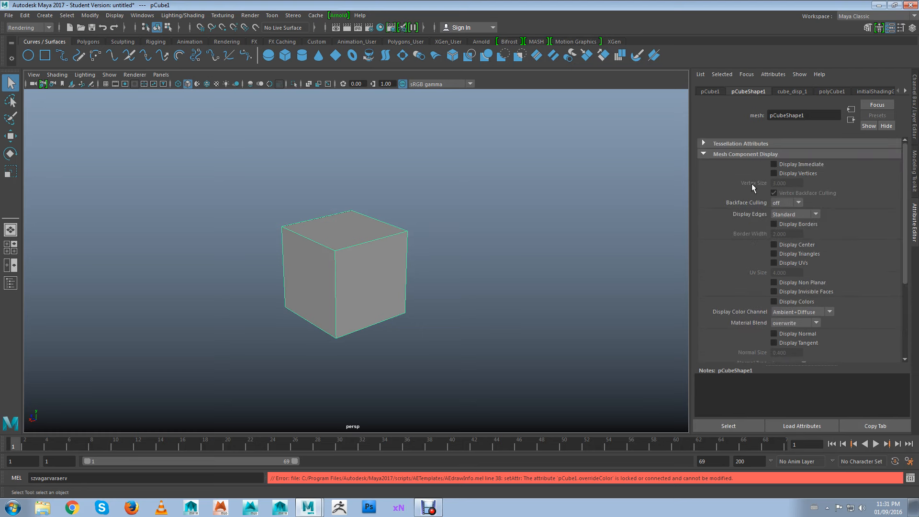
scroll(752, 183, down, 2)
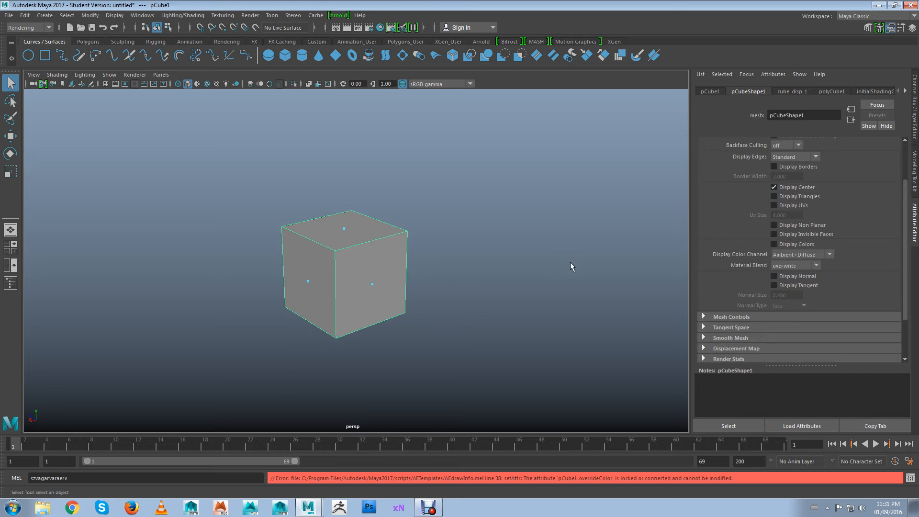
click(556, 264)
click(346, 295)
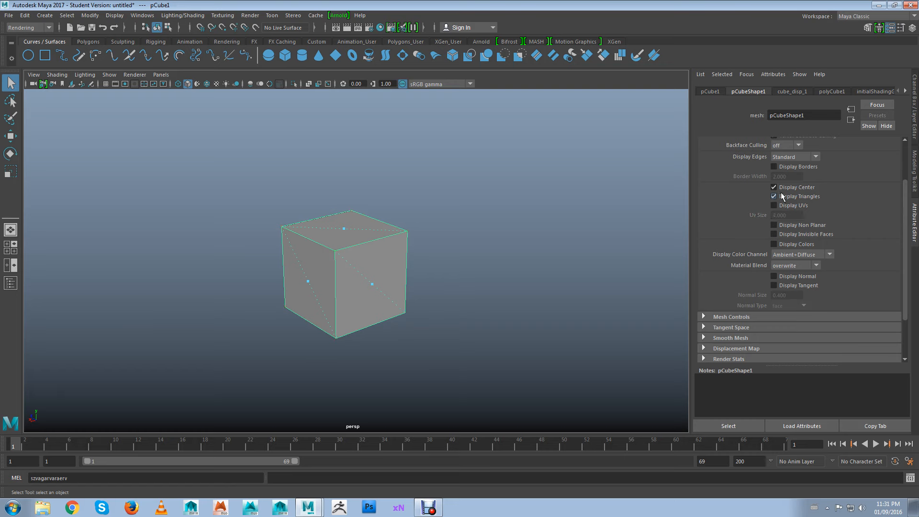
- Collapse pCube1's Display and Transform Attributes sections, and switch back to the Channel Box with the cube selected
click(716, 92)
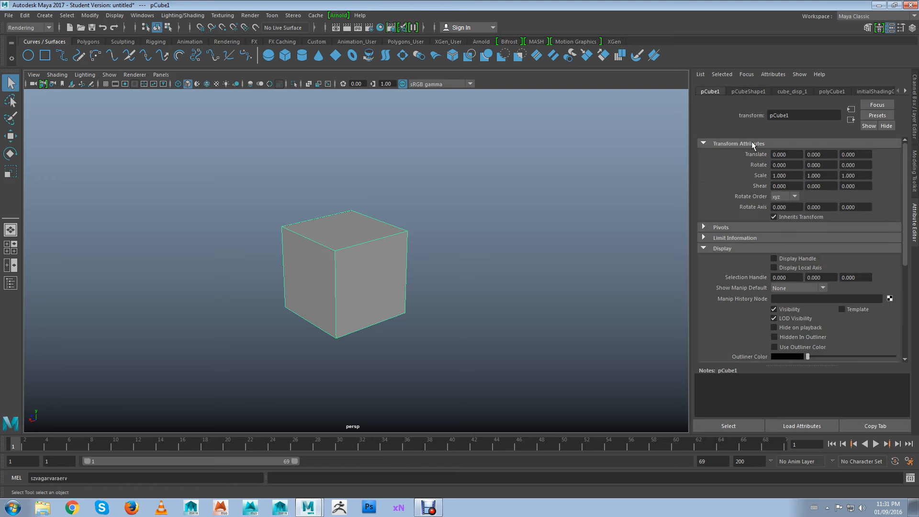
click(704, 249)
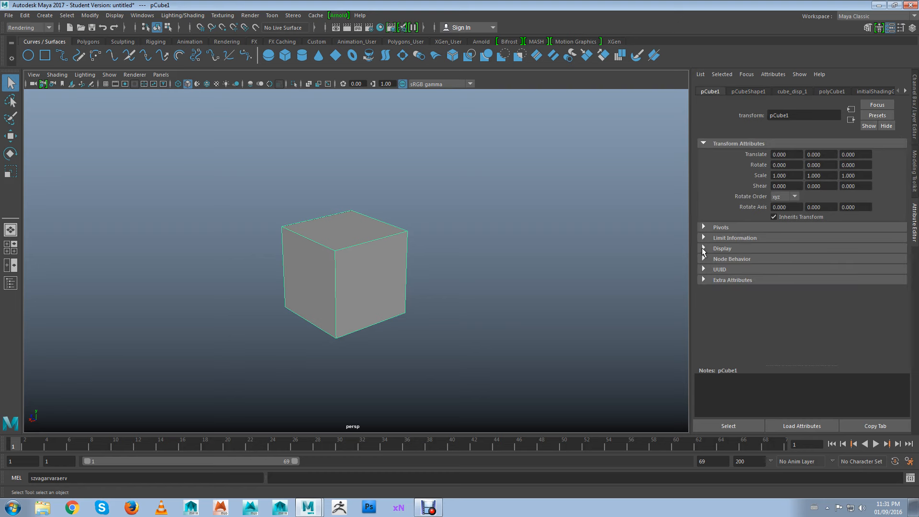
click(705, 143)
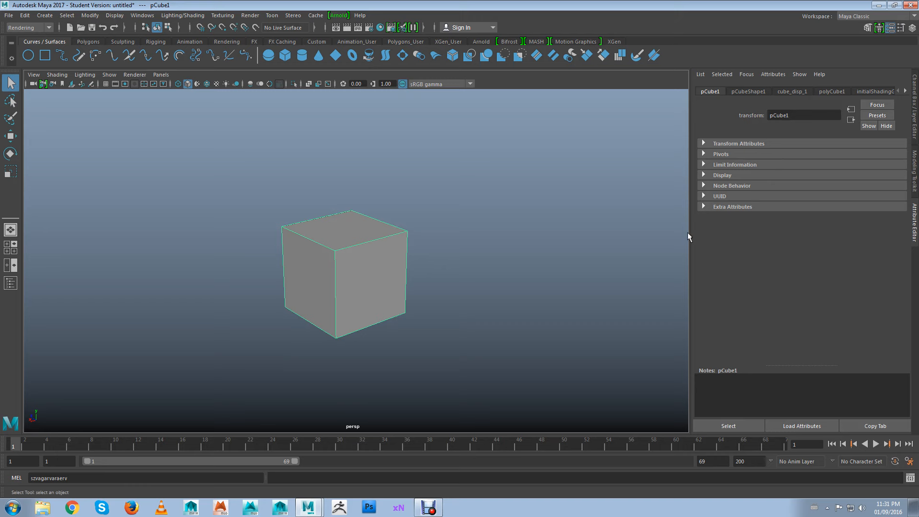
drag(713, 233, 690, 233)
key(ctrl+a)
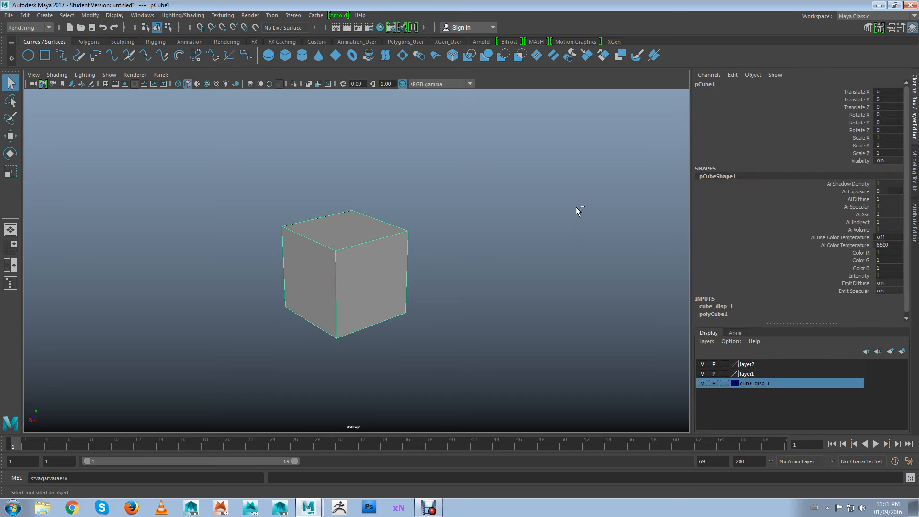
ctrl+click(576, 209)
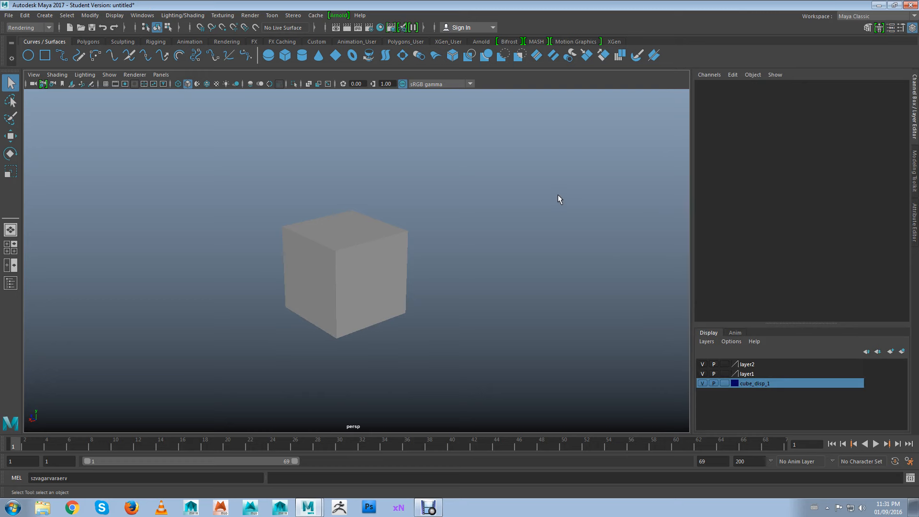
click(349, 296)
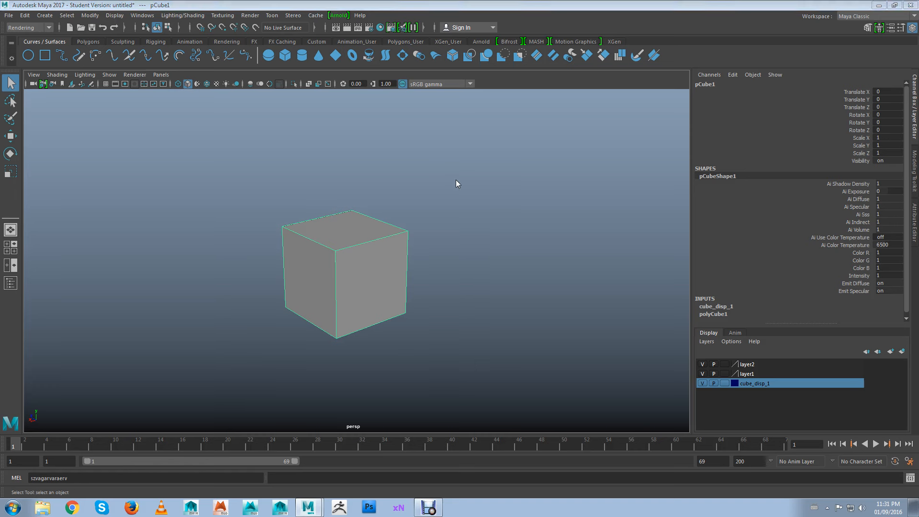
- Deselect the cube
alt+drag(362, 223, 371, 232)
alt+right_drag(412, 228, 351, 213)
alt+middle_drag(349, 211, 344, 231)
scroll(349, 223, up, 2)
scroll(343, 225, down, 1)
scroll(336, 231, up, 1)
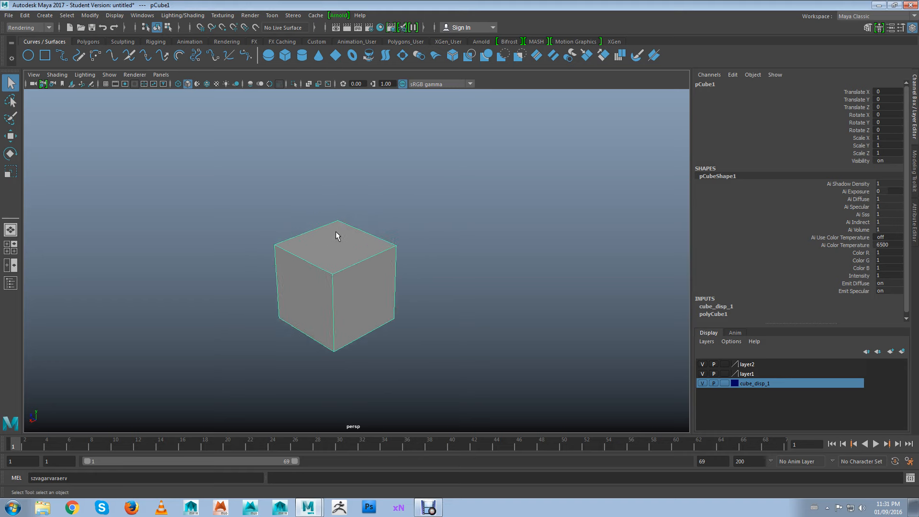
alt+middle_drag(328, 279, 314, 257)
alt+drag(318, 266, 307, 245)
alt+middle_drag(307, 246, 313, 256)
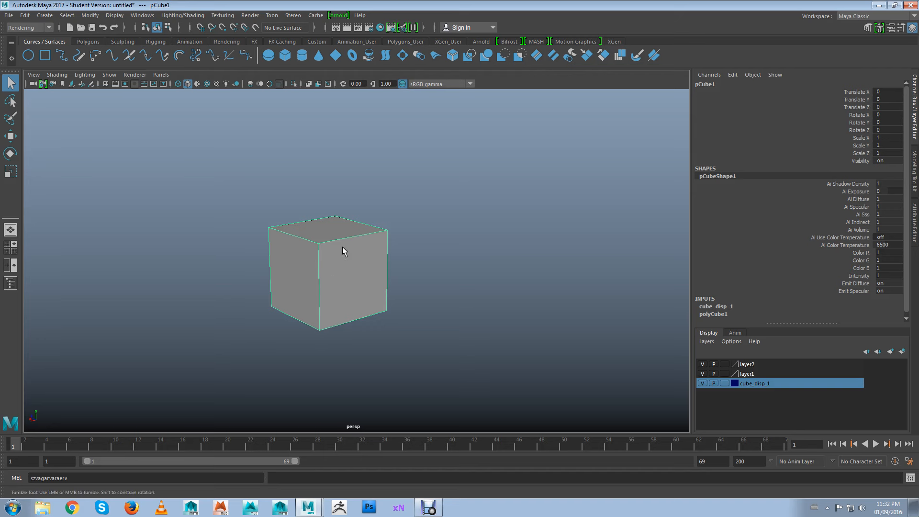
alt+drag(343, 246, 344, 269)
alt+right_drag(443, 250, 429, 249)
alt+middle_drag(404, 235, 411, 238)
scroll(412, 240, down, 2)
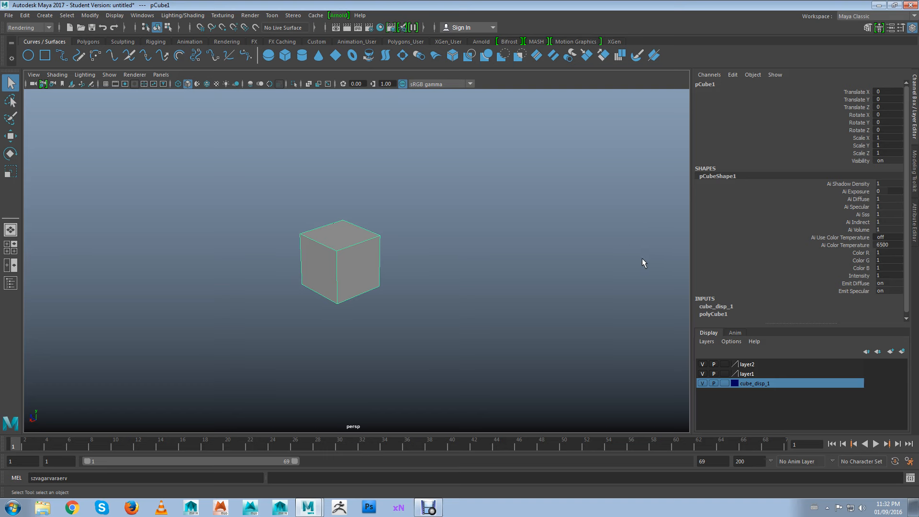
click(485, 267)
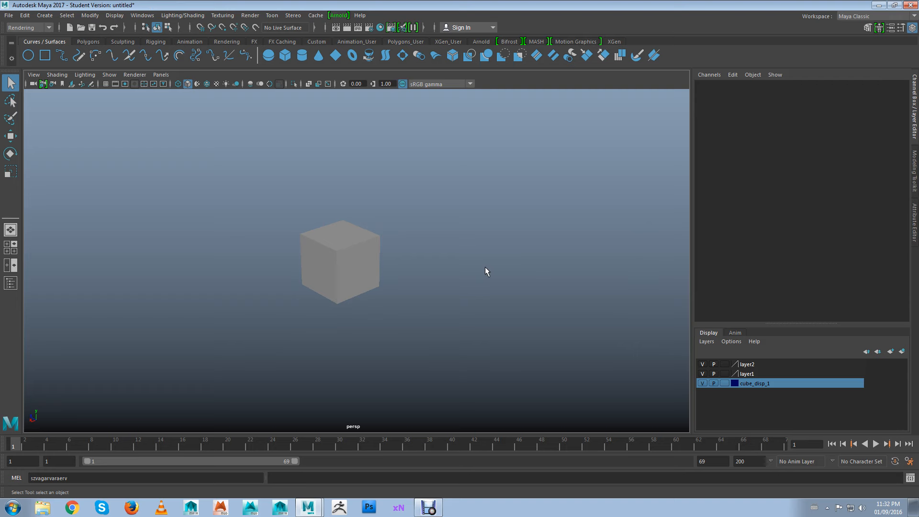